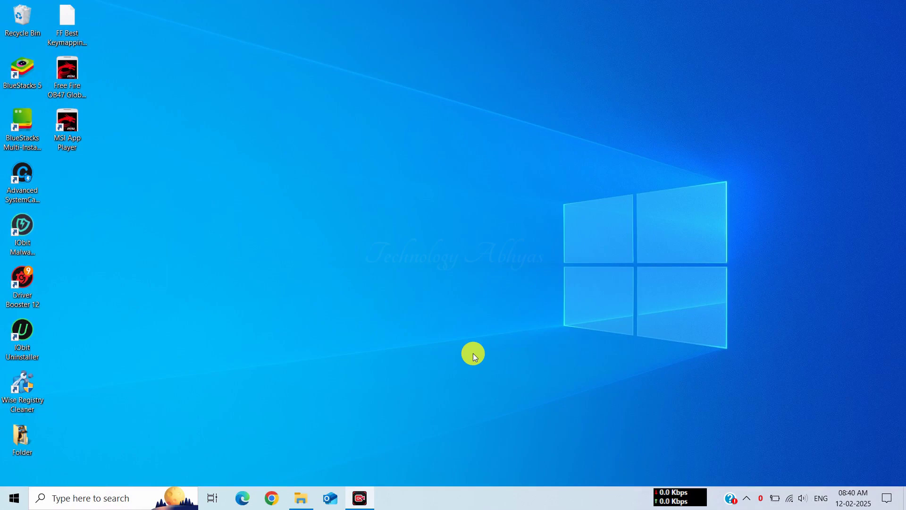
# Step: Postpone the Google Play sign-in in the emulator and show the My games page
pyautogui.moveTo(111, 134); pyautogui.dragTo(254, 177)
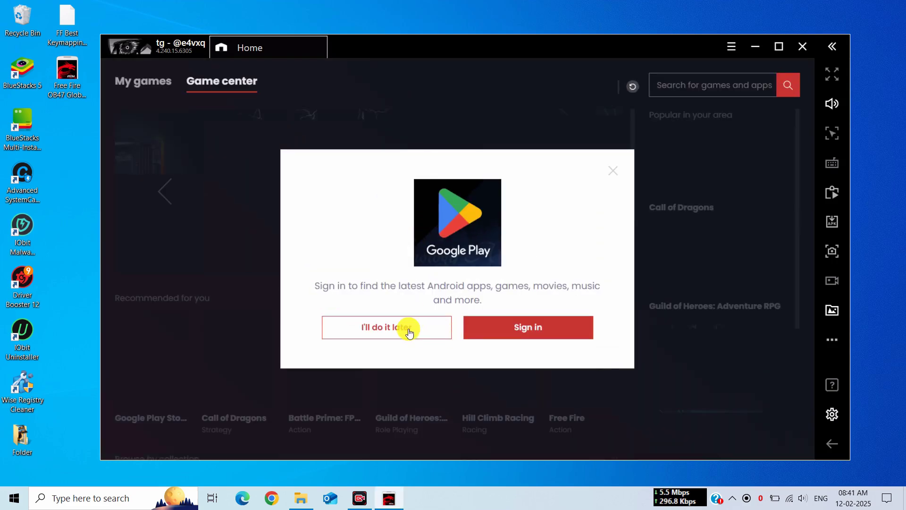
pyautogui.click(409, 332)
pyautogui.click(161, 86)
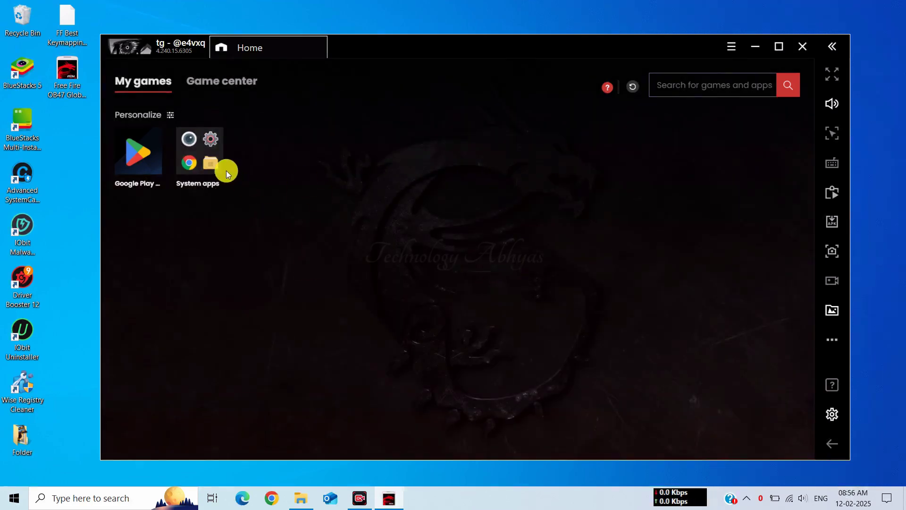
# Step: Open Android Settings from the System apps and bring up Google Play Store in the list of all apps
pyautogui.click(226, 173)
pyautogui.click(444, 204)
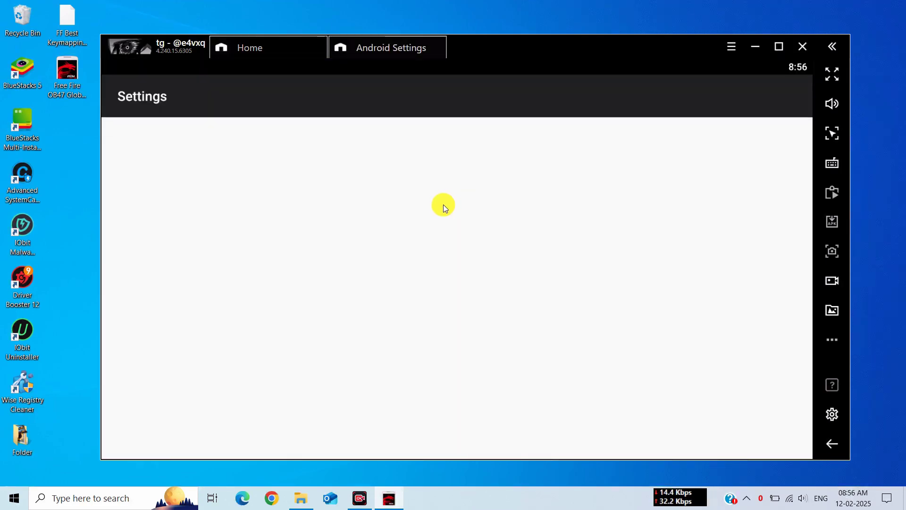
pyautogui.click(521, 176)
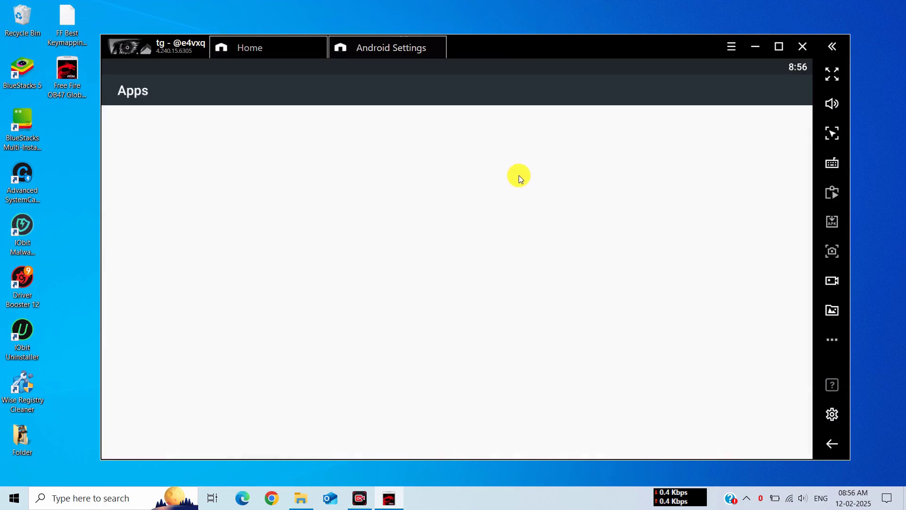
pyautogui.moveTo(344, 370); pyautogui.dragTo(323, 146)
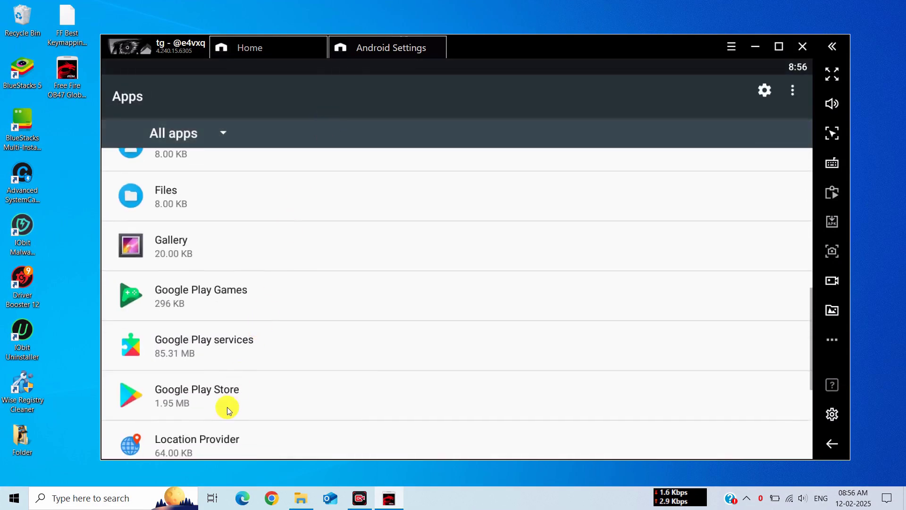
# Step: Force stop Google Play Store and clear all of its stored data
pyautogui.click(220, 395)
pyautogui.click(618, 199)
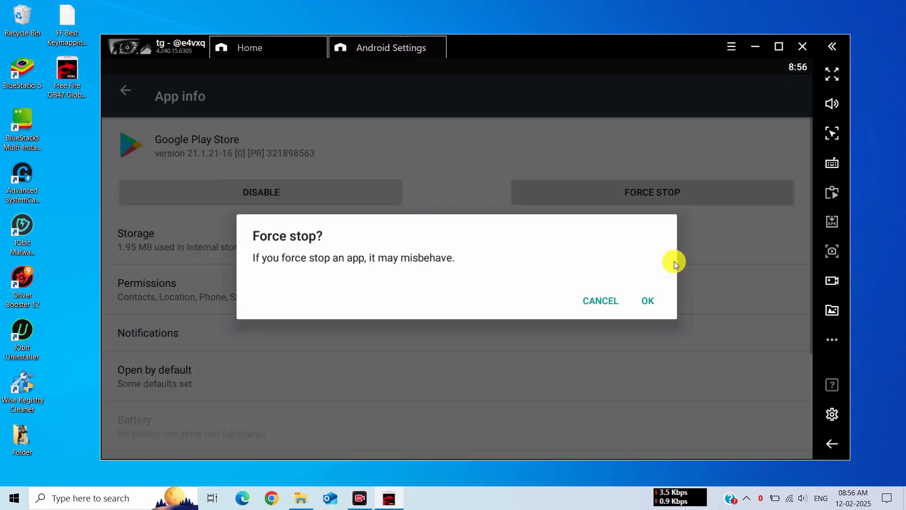
pyautogui.click(657, 296)
pyautogui.click(280, 241)
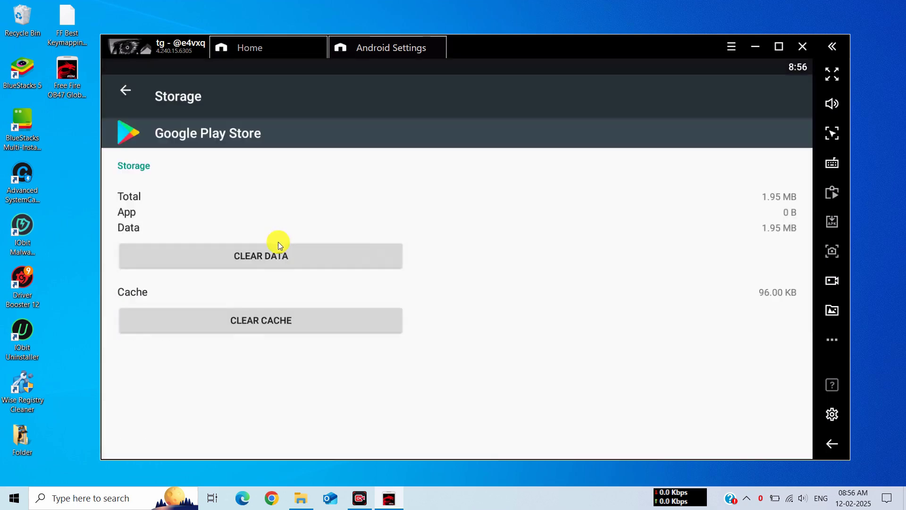
pyautogui.click(273, 258)
pyautogui.click(650, 308)
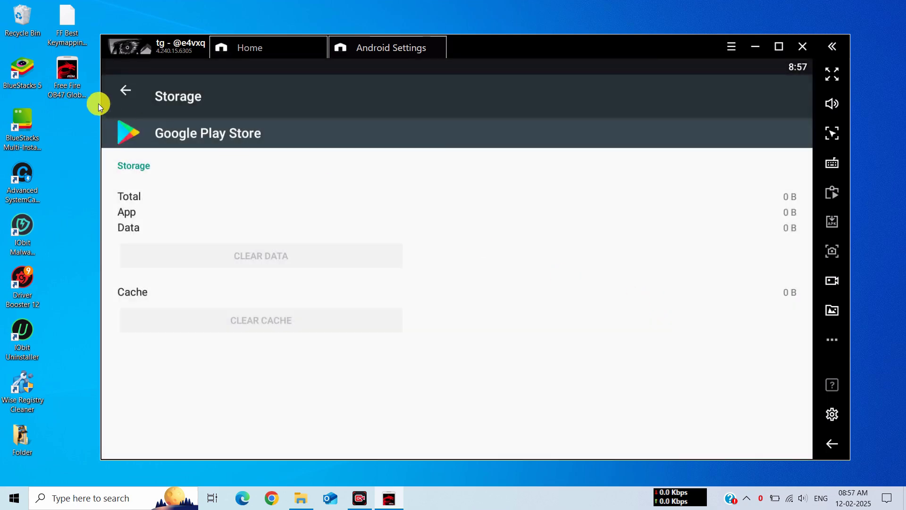
# Step: Disable the Google Play Store app and return to the list of all apps
pyautogui.click(127, 89)
pyautogui.click(259, 203)
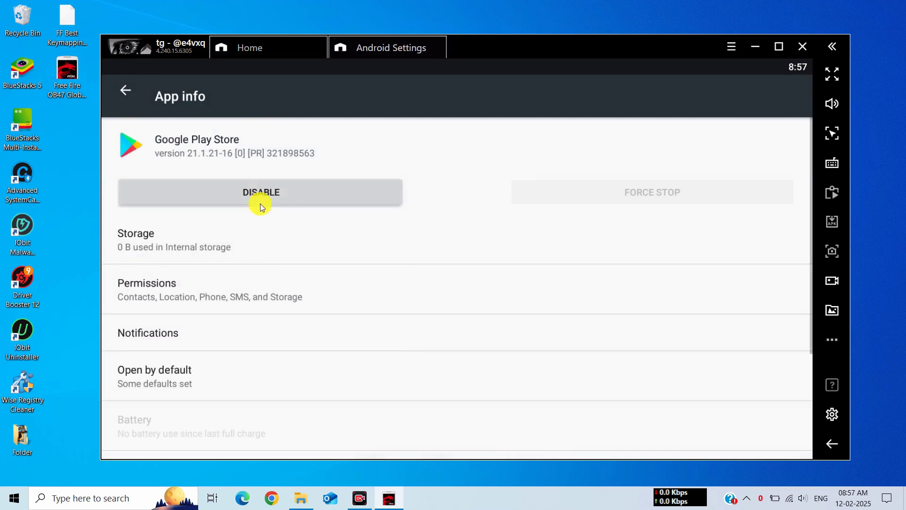
pyautogui.click(662, 289)
pyautogui.click(132, 92)
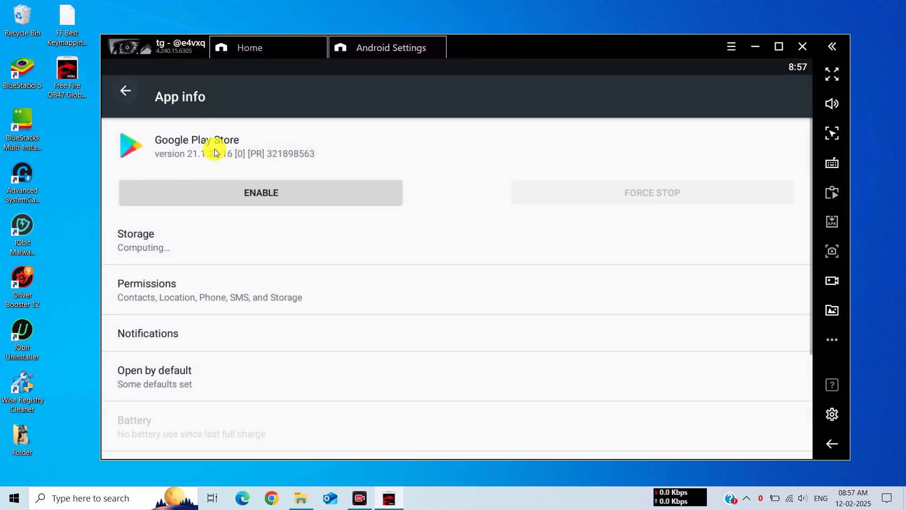
pyautogui.scroll(-3, 285, 294)
pyautogui.scroll(-2, 285, 294)
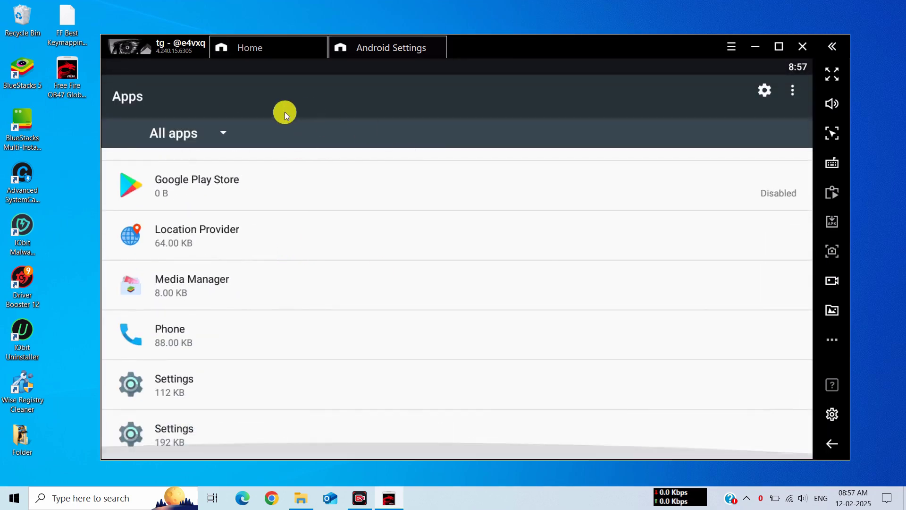
# Step: Turn on Large mouse pointer in the Android Accessibility settings
pyautogui.click(833, 445)
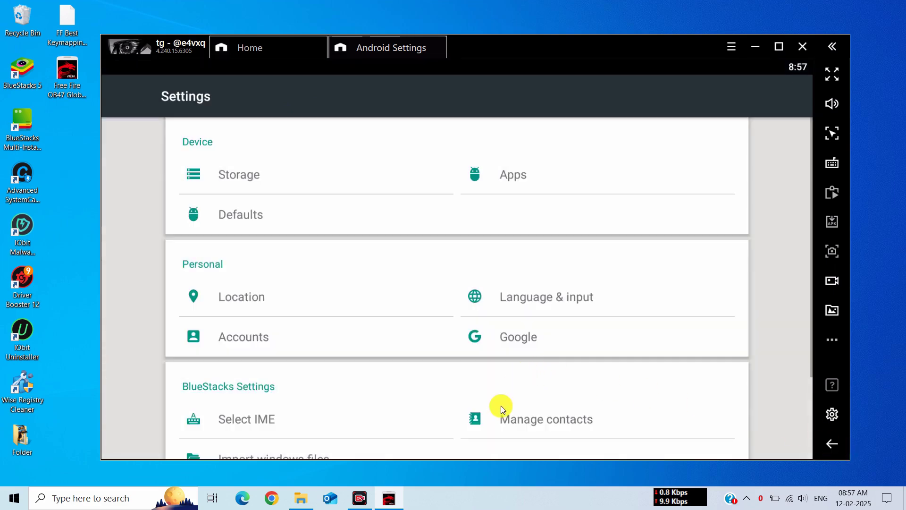
pyautogui.scroll(-2, 519, 415)
pyautogui.click(543, 434)
pyautogui.scroll(-6, 308, 248)
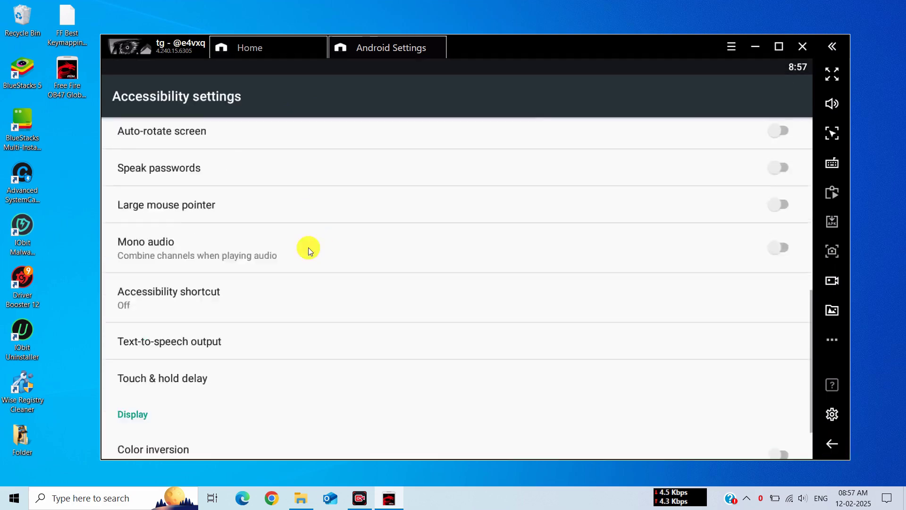
pyautogui.scroll(-2, 208, 287)
pyautogui.scroll(3, 212, 245)
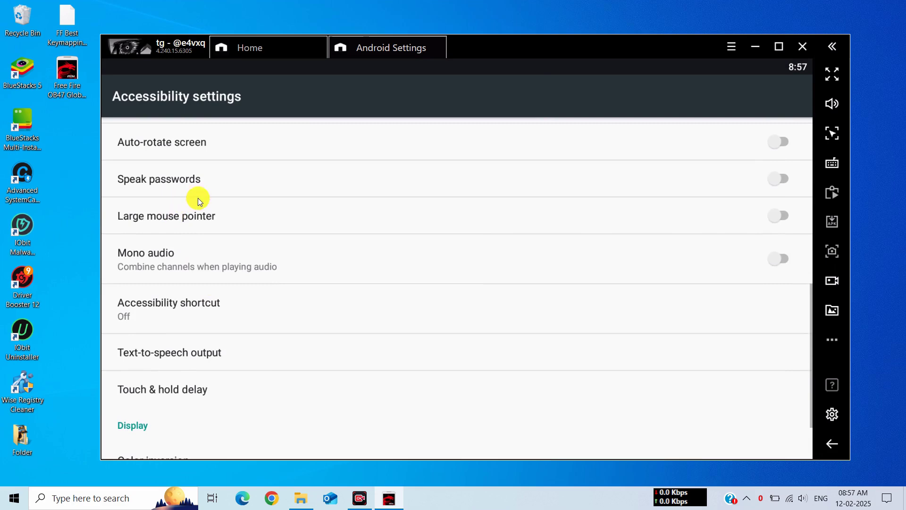
pyautogui.click(783, 222)
# Step: Set the Touch & hold delay to Short and close Android Settings
pyautogui.scroll(-2, 331, 302)
pyautogui.click(190, 318)
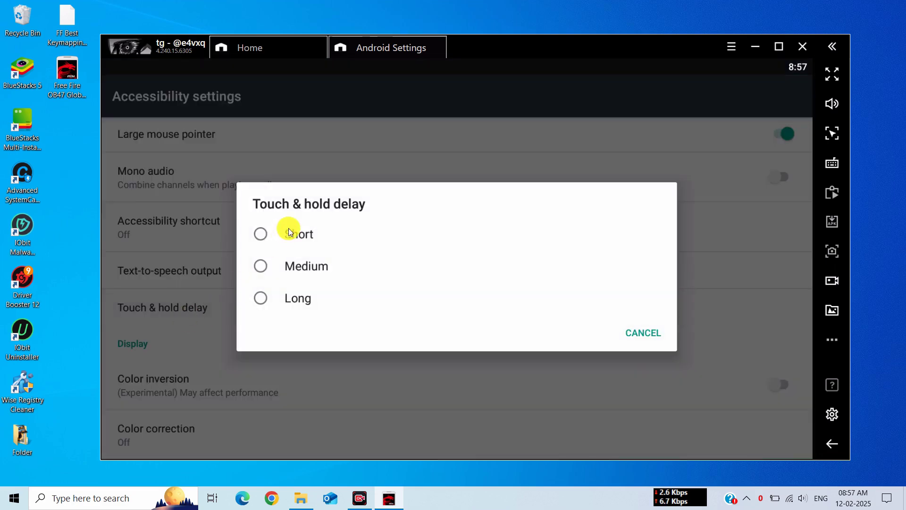
pyautogui.click(290, 233)
pyautogui.click(438, 39)
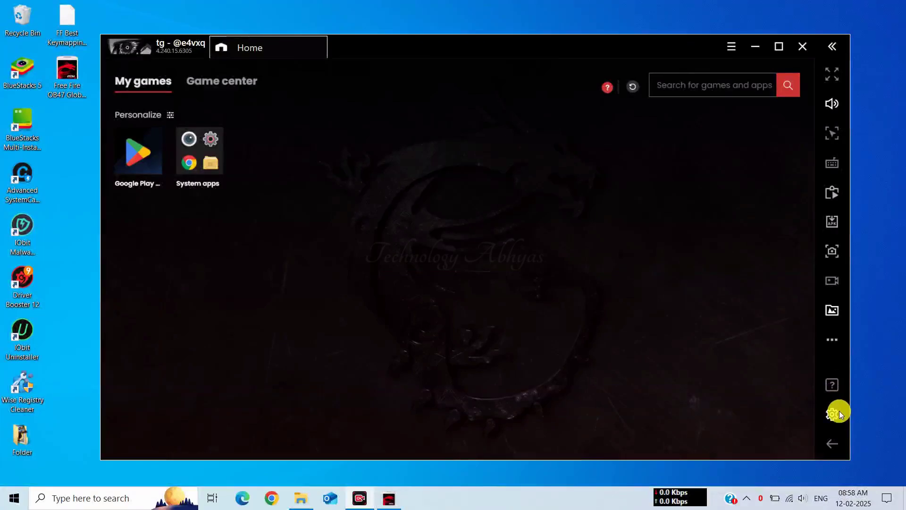
# Step: Select OpenGL as the graphics renderer in the emulator's engine settings
pyautogui.click(824, 415)
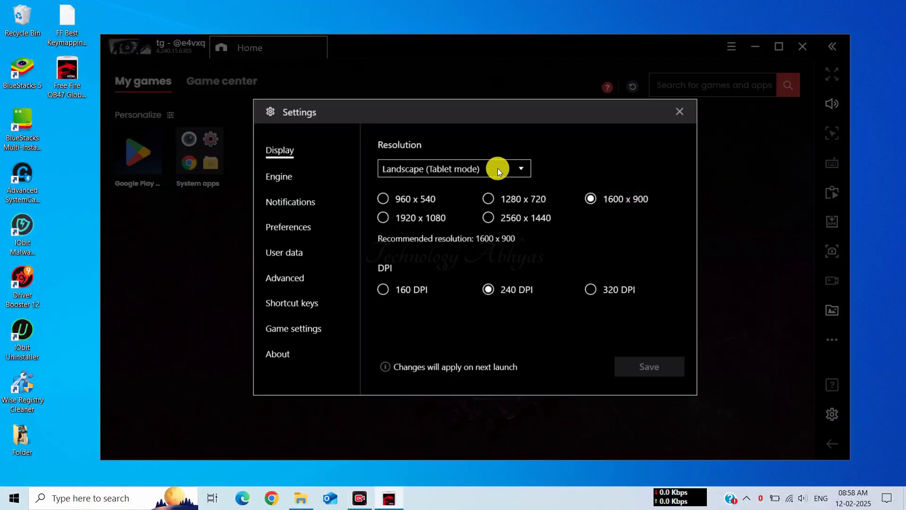
pyautogui.click(297, 177)
pyautogui.click(537, 225)
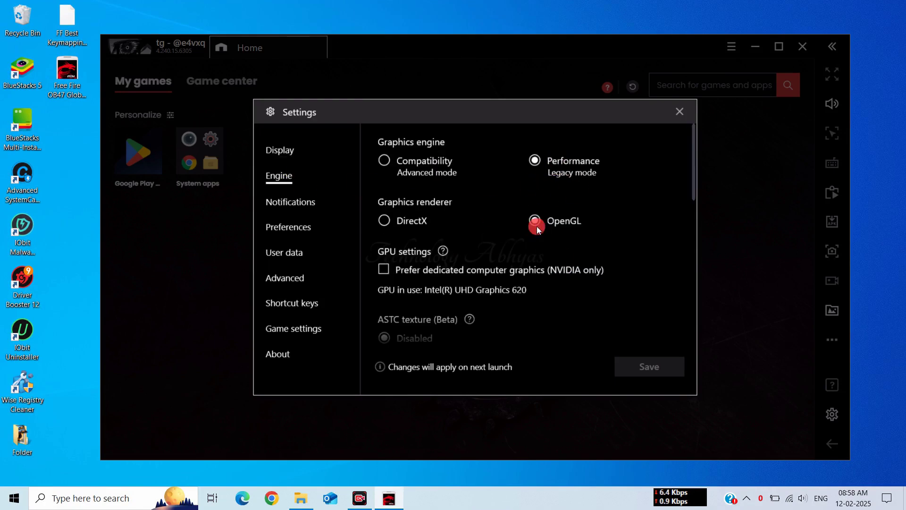
pyautogui.scroll(-1, 551, 294)
pyautogui.scroll(1, 552, 293)
# Step: Set the emulator's RAM allocation to Medium (2 GB)
pyautogui.scroll(-6, 552, 293)
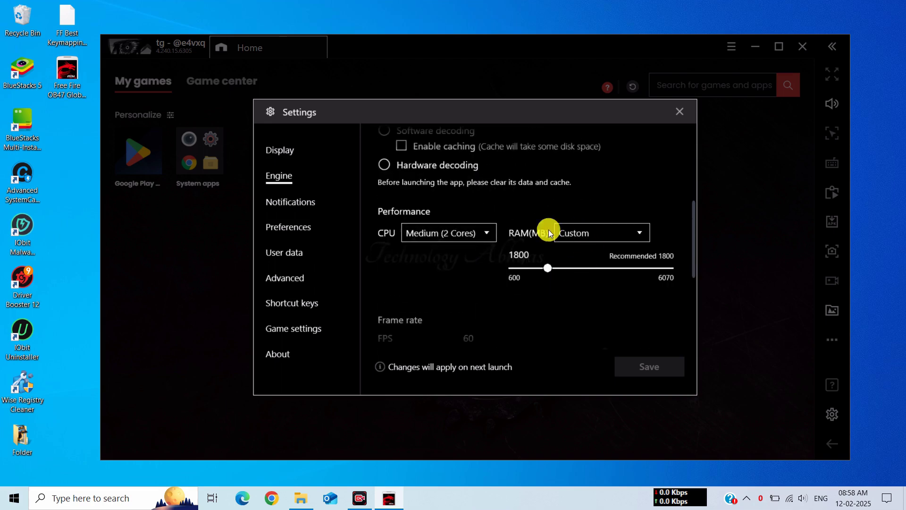
pyautogui.click(576, 233)
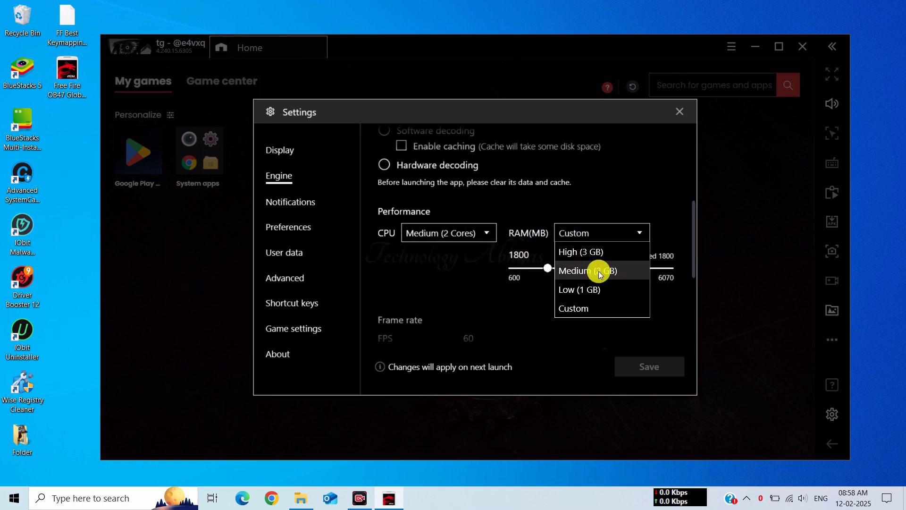
pyautogui.click(599, 271)
# Step: Set the emulator's frame rate to 90 FPS and enable VSync
pyautogui.scroll(-2, 552, 263)
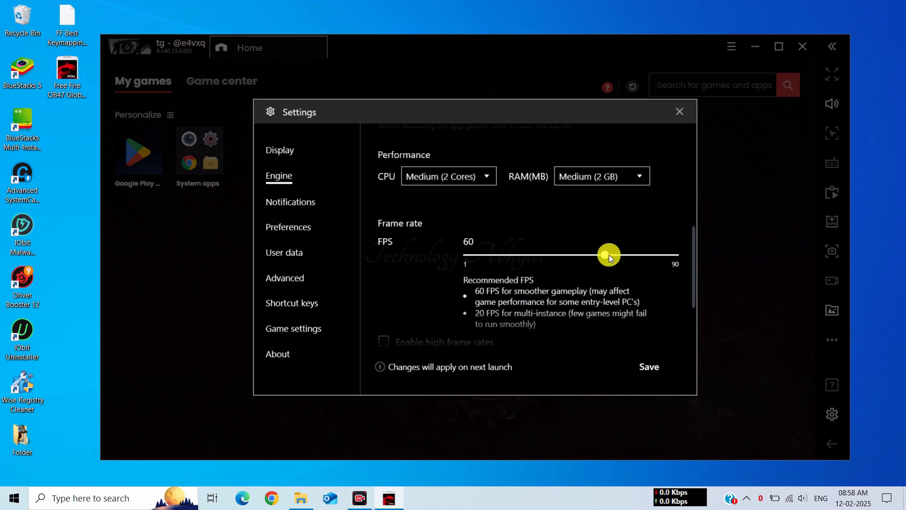
pyautogui.moveTo(607, 254); pyautogui.dragTo(729, 254)
pyautogui.scroll(-1, 517, 285)
pyautogui.click(460, 307)
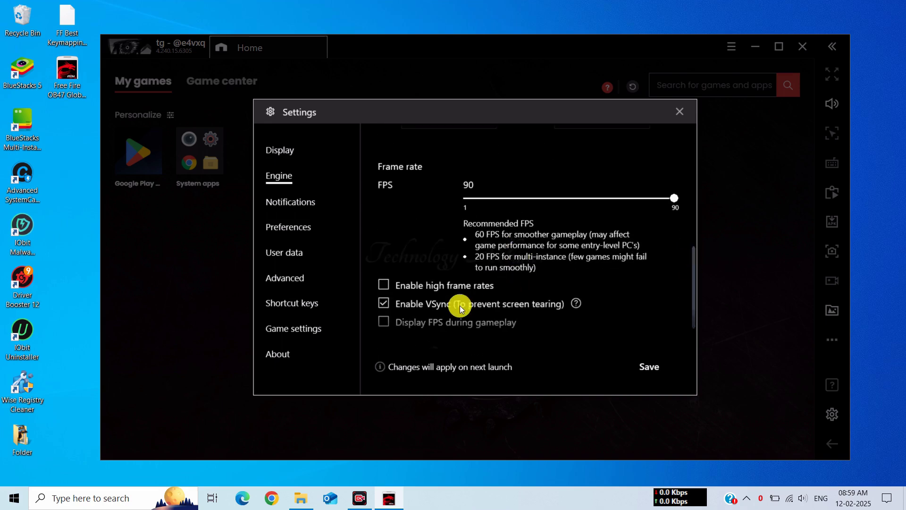
pyautogui.scroll(-1, 462, 307)
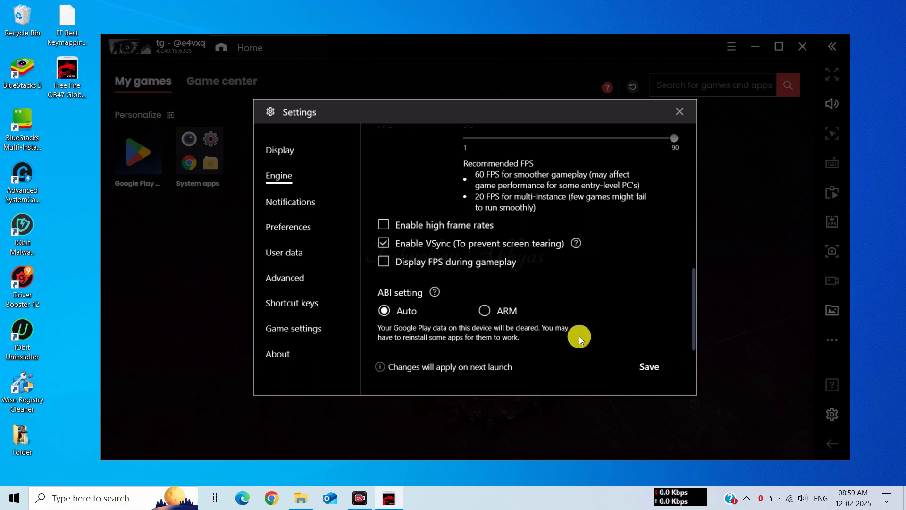
# Step: Save the engine settings, restarting the emulator to apply them, and return to My games
pyautogui.click(641, 367)
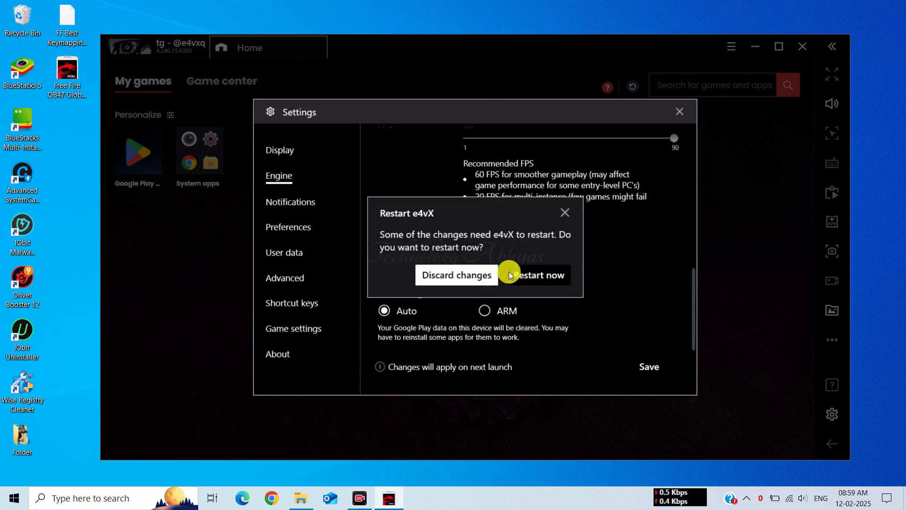
pyautogui.click(535, 277)
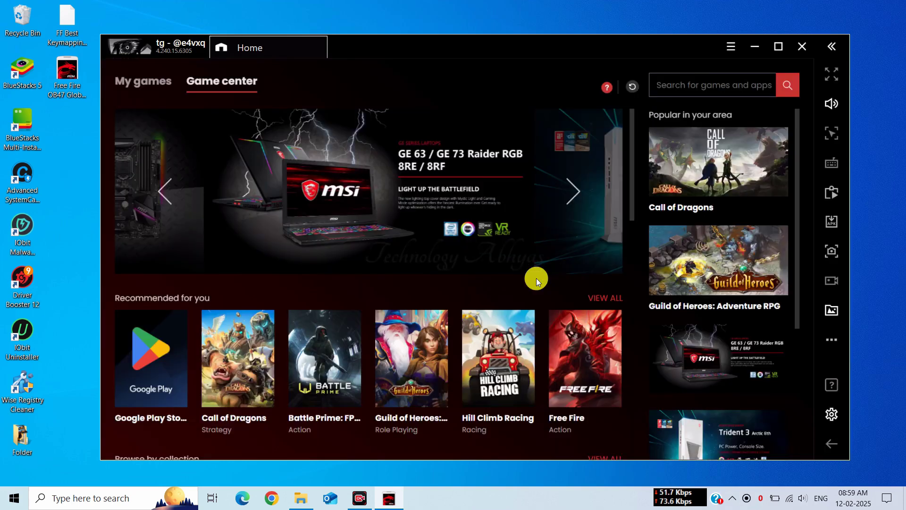
pyautogui.click(126, 81)
# Step: Turn off notification sounds and the ribbon, toast, gamepad and app notifications in the emulator settings
pyautogui.click(831, 412)
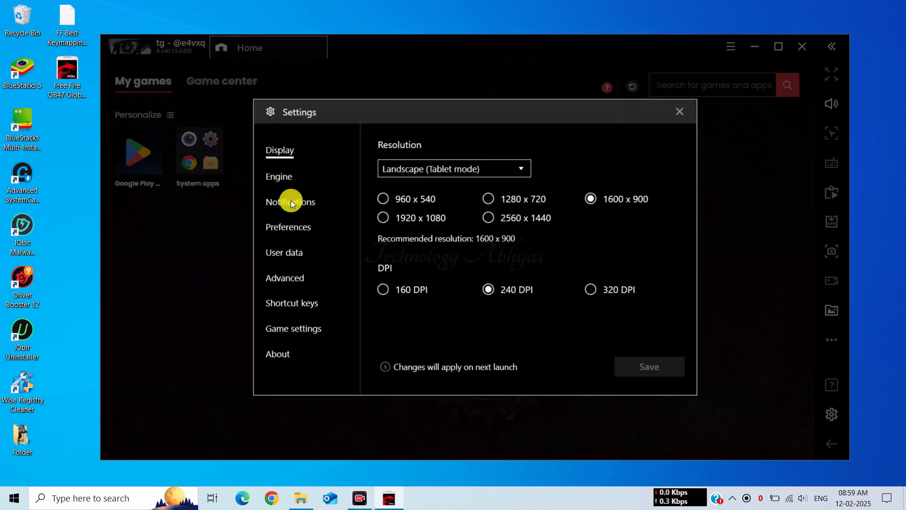
pyautogui.click(292, 203)
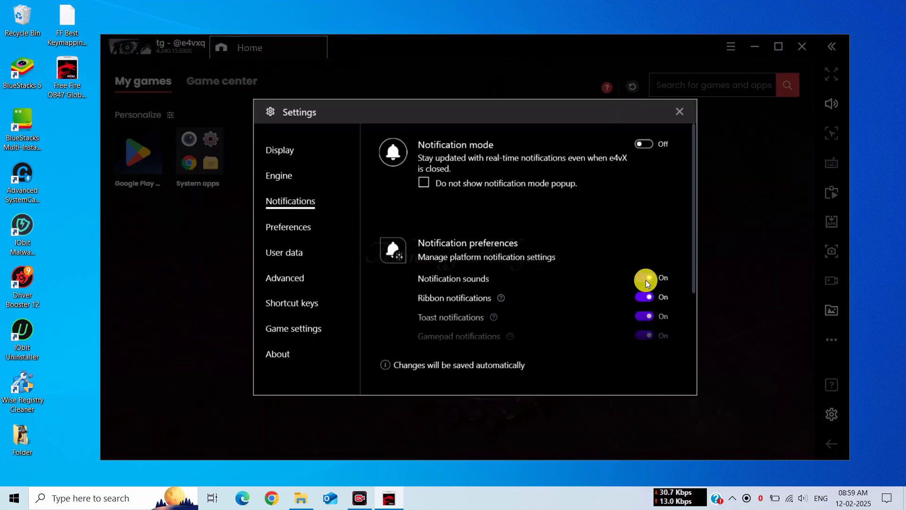
pyautogui.scroll(-2, 596, 312)
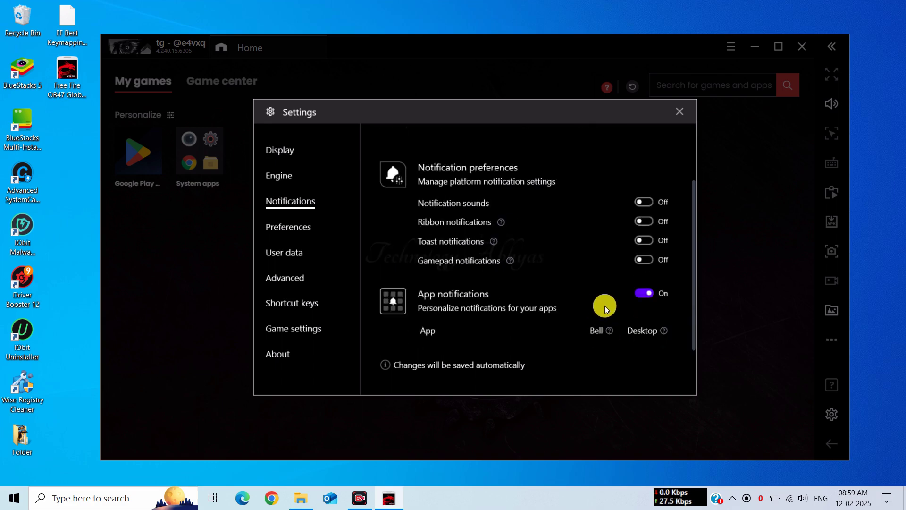
pyautogui.click(645, 298)
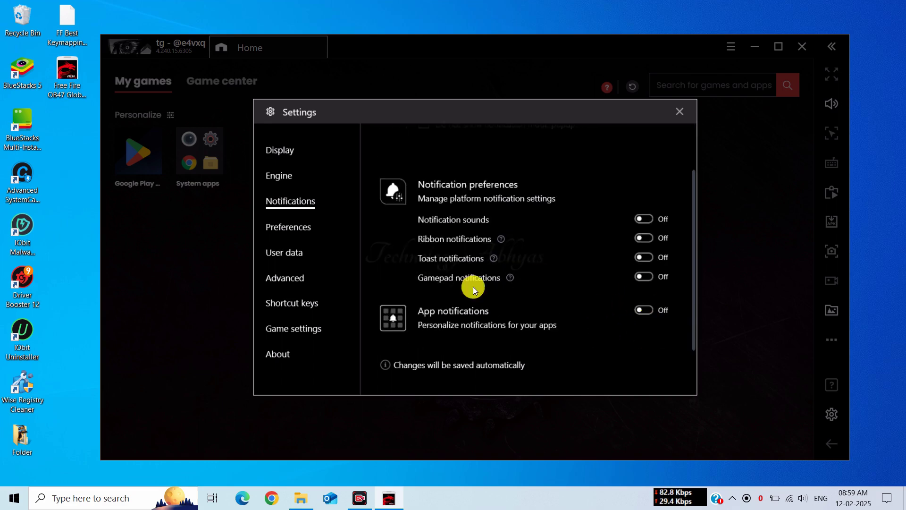
# Step: Review the emulator's Preferences, User data and Advanced settings, including the device profile and mobile network provider
pyautogui.click(313, 234)
pyautogui.scroll(-2, 483, 265)
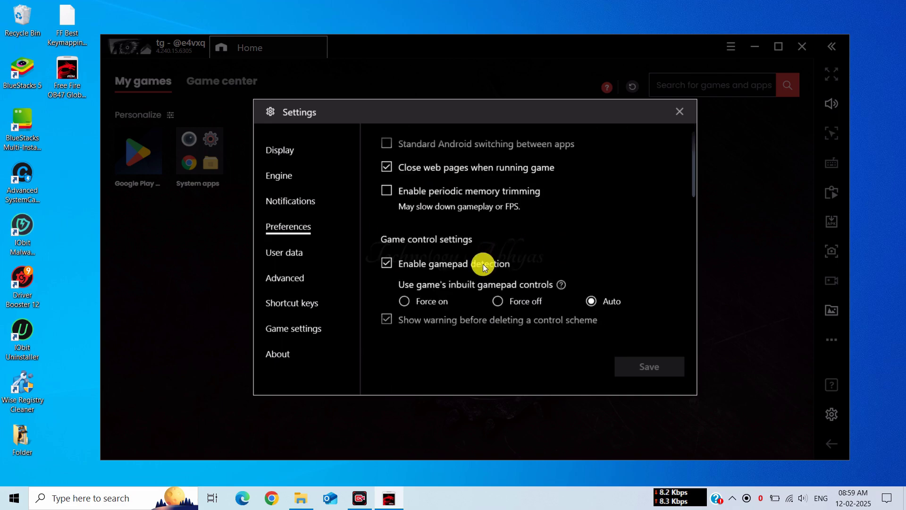
pyautogui.scroll(-1, 453, 278)
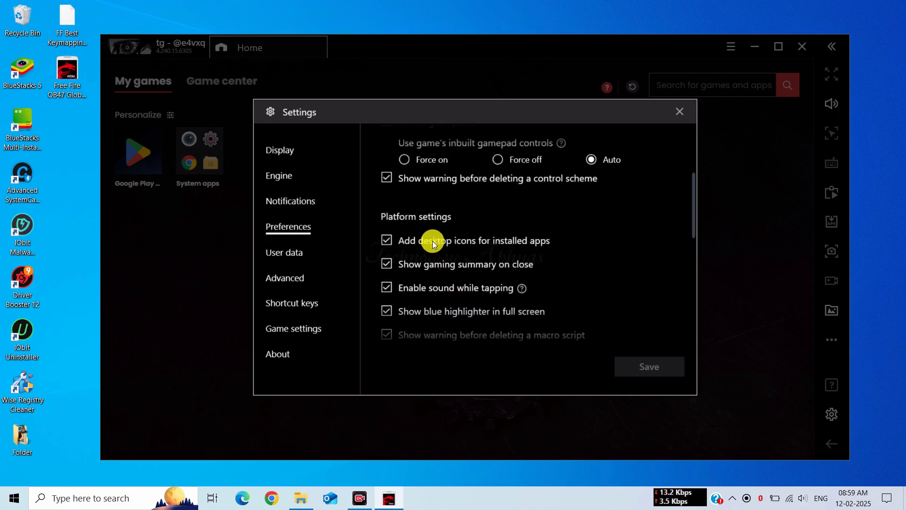
pyautogui.scroll(-5, 507, 278)
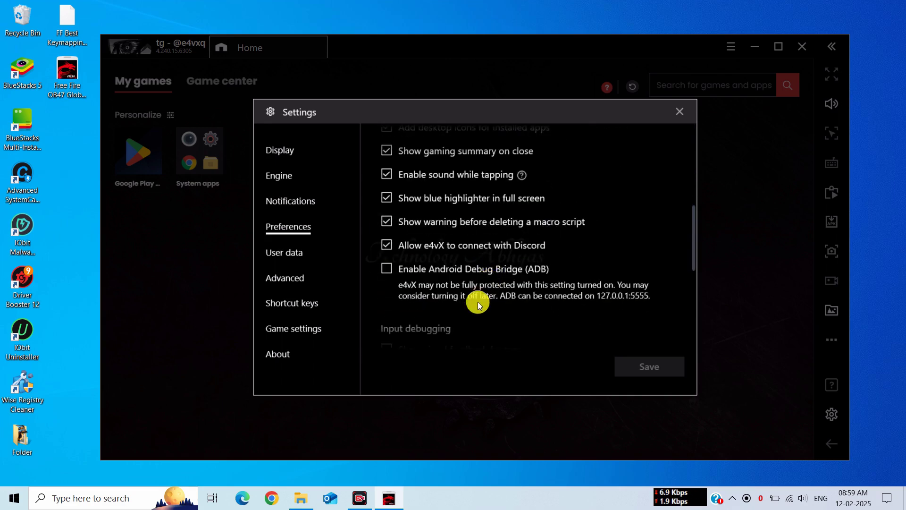
pyautogui.scroll(-2, 429, 299)
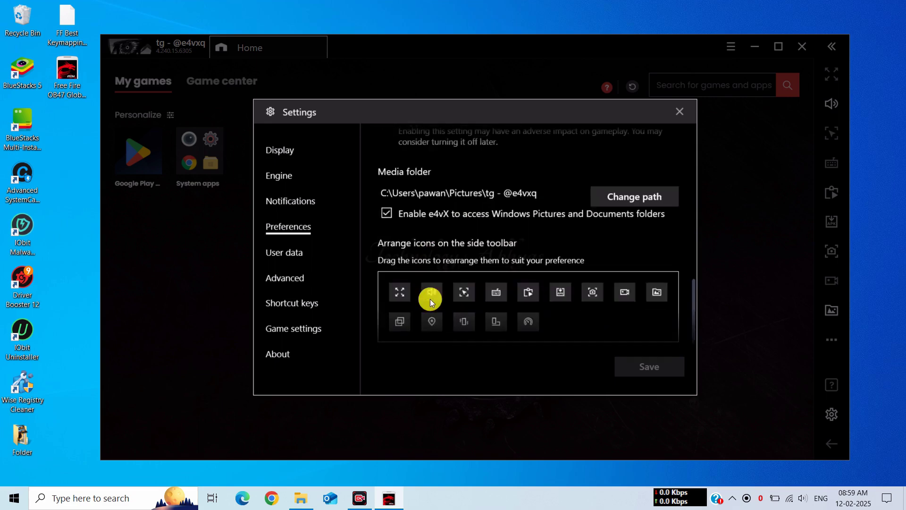
pyautogui.click(297, 263)
pyautogui.click(292, 283)
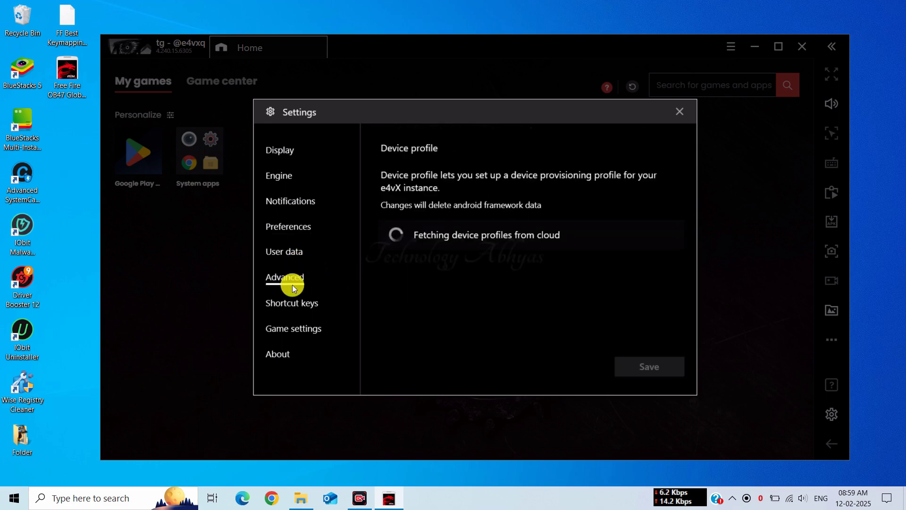
pyautogui.scroll(-1, 452, 273)
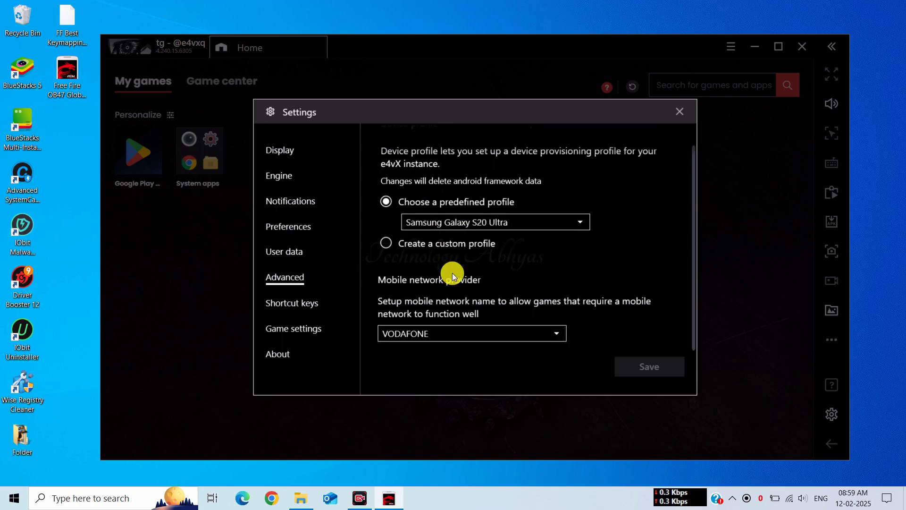
# Step: Set the mobile network provider to JIO and save the advanced settings
pyautogui.click(426, 331)
pyautogui.click(408, 380)
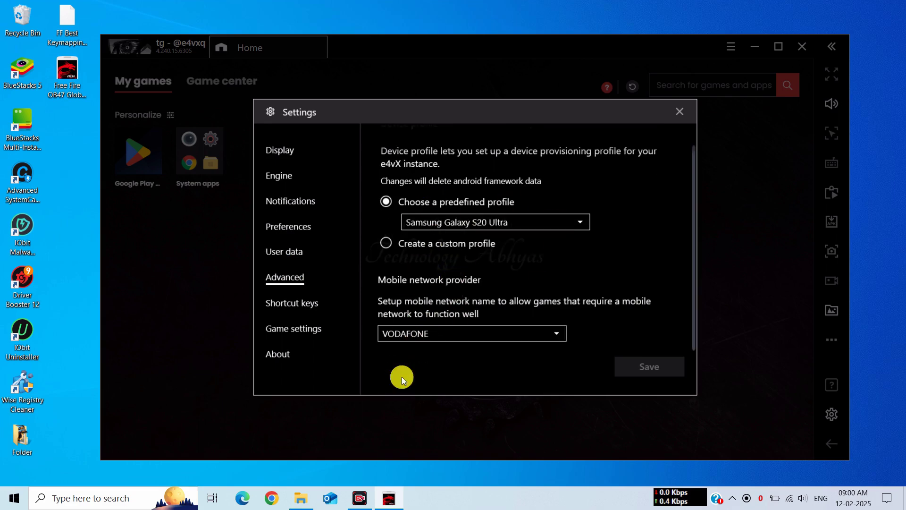
pyautogui.click(668, 367)
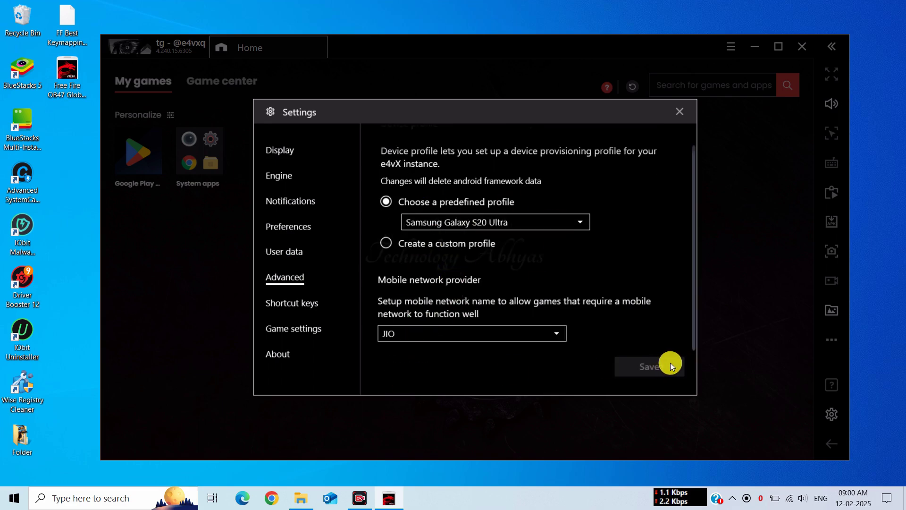
# Step: Clear the shortcut keys for Boss key, Settings, volume up and down, Mute/Unmute, Take screenshot and Record screen, keeping F11 for full screen
pyautogui.click(290, 305)
pyautogui.click(604, 187)
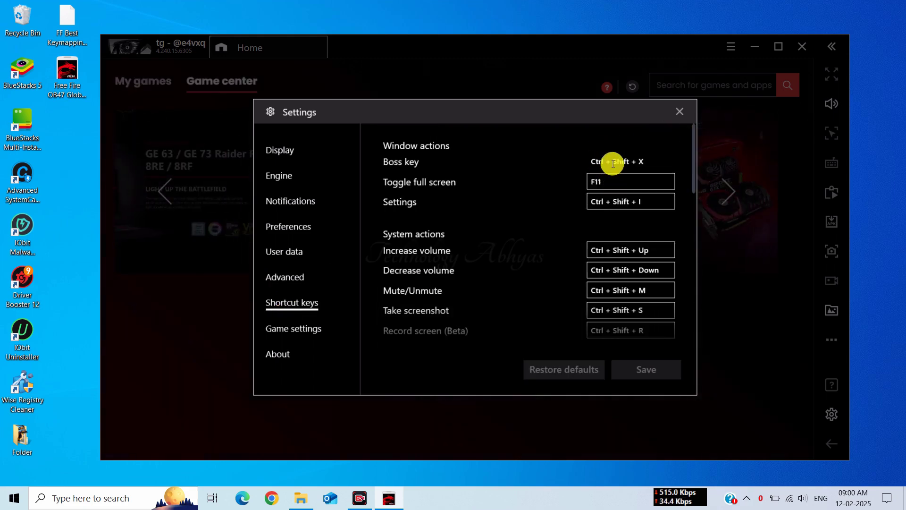
pyautogui.press('BackSpace')
pyautogui.click(621, 202)
pyautogui.press('BackSpace')
pyautogui.click(616, 250)
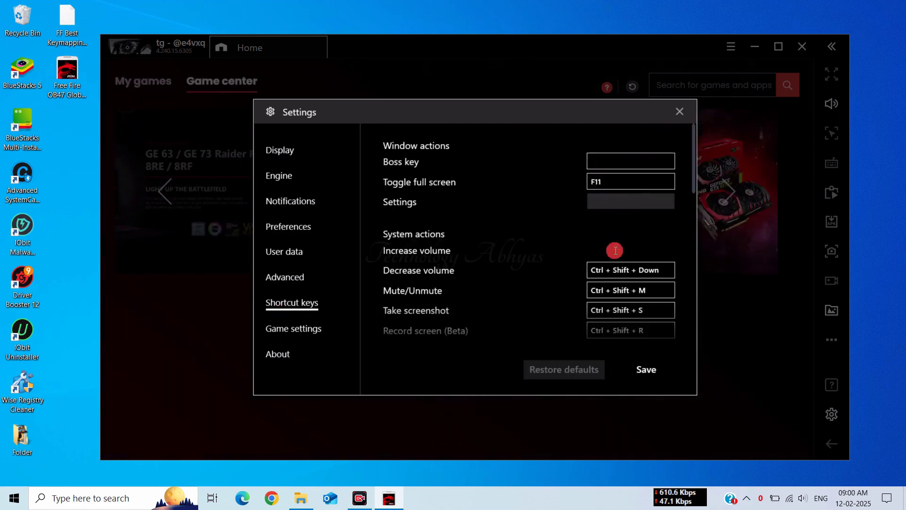
pyautogui.click(615, 270)
pyautogui.press('BackSpace')
pyautogui.click(628, 290)
pyautogui.press('BackSpace')
pyautogui.click(621, 310)
pyautogui.press('BackSpace')
pyautogui.click(621, 330)
pyautogui.scroll(-1, 625, 322)
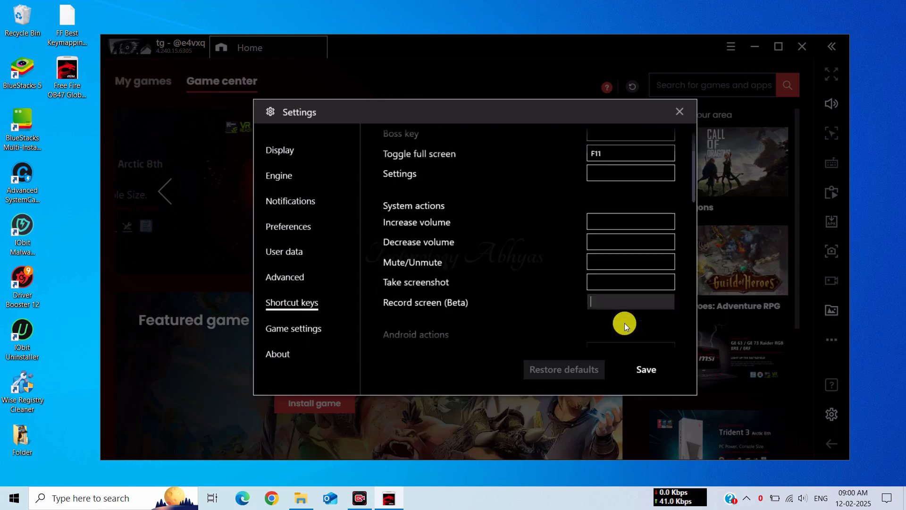
# Step: Clear the Android action shortcut keys for Home, Back, Shake and Rotate
pyautogui.scroll(-3, 621, 301)
pyautogui.click(620, 267)
pyautogui.press('BackSpace')
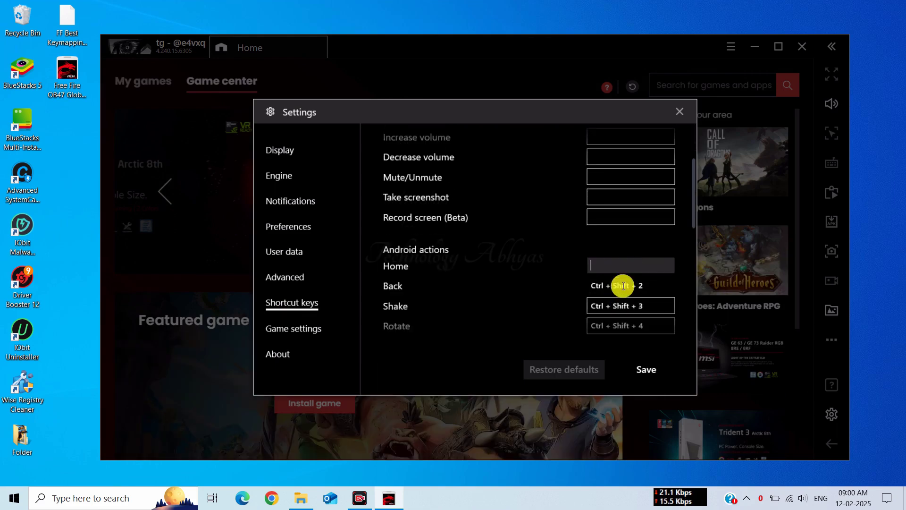
pyautogui.click(619, 285)
pyautogui.press('BackSpace')
pyautogui.click(628, 306)
pyautogui.press('BackSpace')
pyautogui.scroll(-3, 634, 304)
pyautogui.press('BackSpace')
# Step: Clear the control shortcut keys for Toggle game controls, Game guide, Controls editor, Eco mode and Show/Hide on-screen controls
pyautogui.click(619, 259)
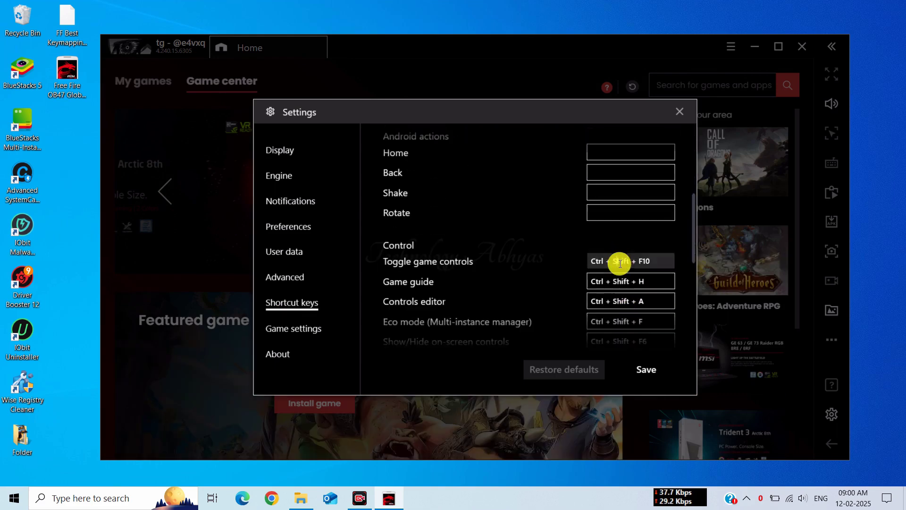
pyautogui.press('BackSpace')
pyautogui.click(620, 281)
pyautogui.press('BackSpace')
pyautogui.click(621, 300)
pyautogui.press('BackSpace')
pyautogui.click(622, 320)
pyautogui.press('BackSpace')
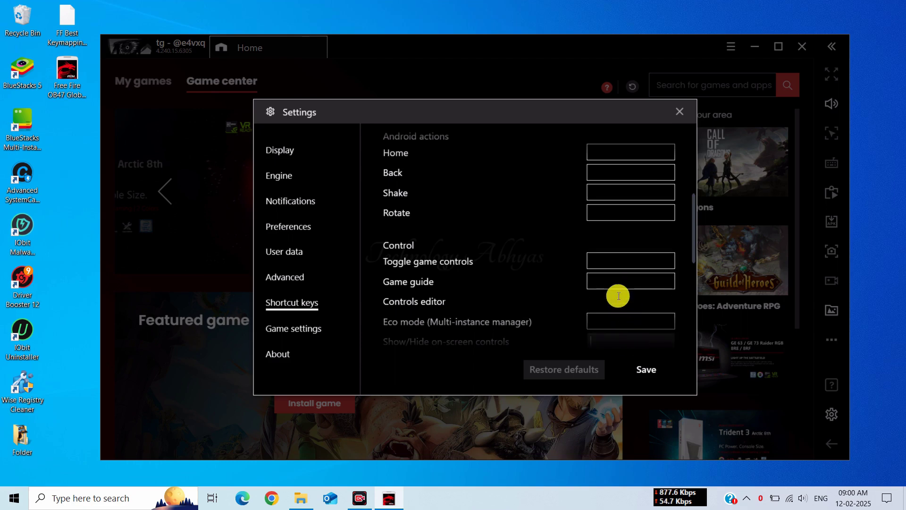
# Step: Clear the control shortcut keys for Lock/Unlock cursor, Gamepad controls window and Switch on-screen controls
pyautogui.scroll(-5, 629, 260)
pyautogui.click(604, 136)
pyautogui.press('BackSpace')
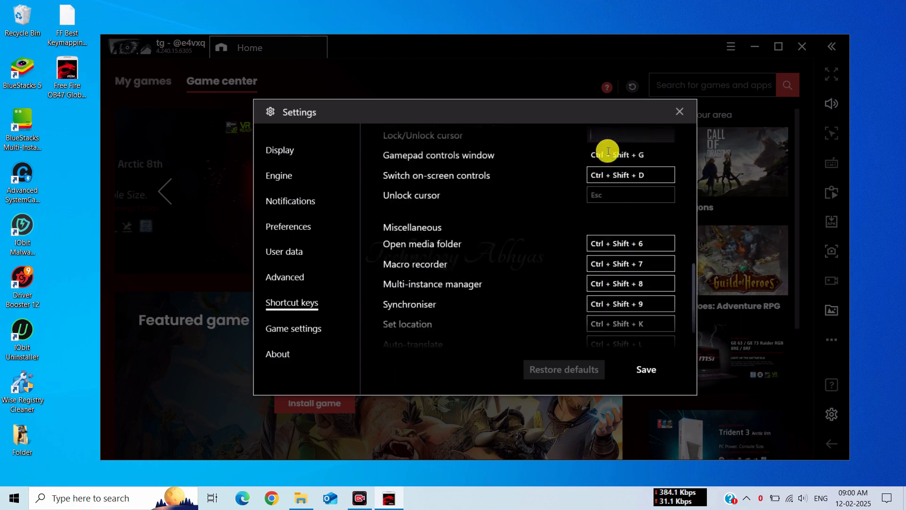
pyautogui.click(607, 154)
pyautogui.press('BackSpace')
pyautogui.click(607, 175)
pyautogui.press('BackSpace')
# Step: Clear the miscellaneous shortcut keys for Open media folder, Macro recorder, Multi-instance manager, Synchroniser and Set location
pyautogui.click(615, 243)
pyautogui.press('BackSpace')
pyautogui.click(615, 264)
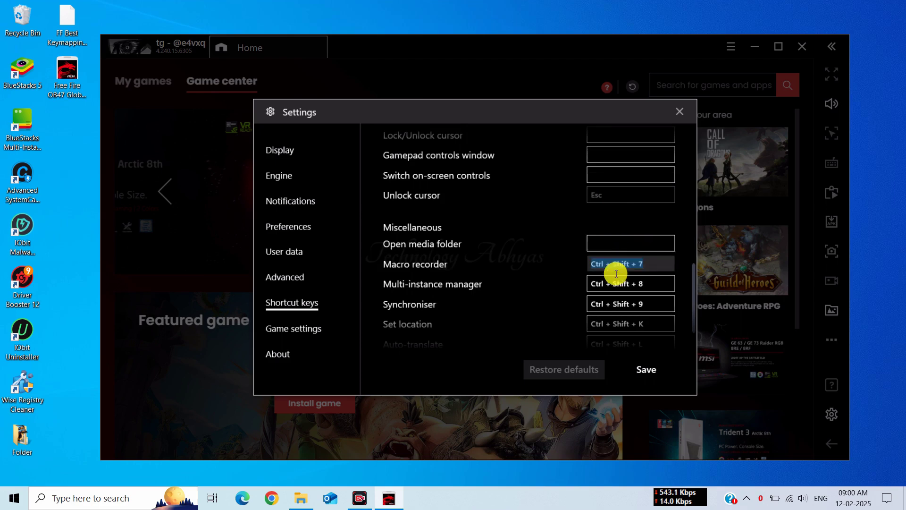
pyautogui.press('BackSpace')
pyautogui.click(617, 283)
pyautogui.press('BackSpace')
pyautogui.click(617, 303)
pyautogui.press('BackSpace')
pyautogui.click(619, 323)
pyautogui.press('BackSpace')
# Step: Clear the shortcut keys for Auto-translate, UTC time converter and Install apk, and save the shortcut changes
pyautogui.scroll(-1, 619, 340)
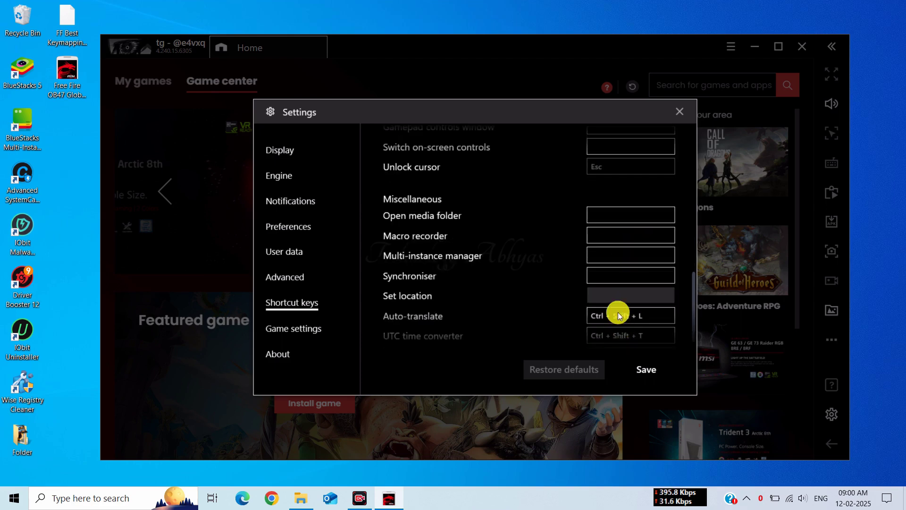
pyautogui.scroll(1, 617, 313)
pyautogui.scroll(-2, 618, 267)
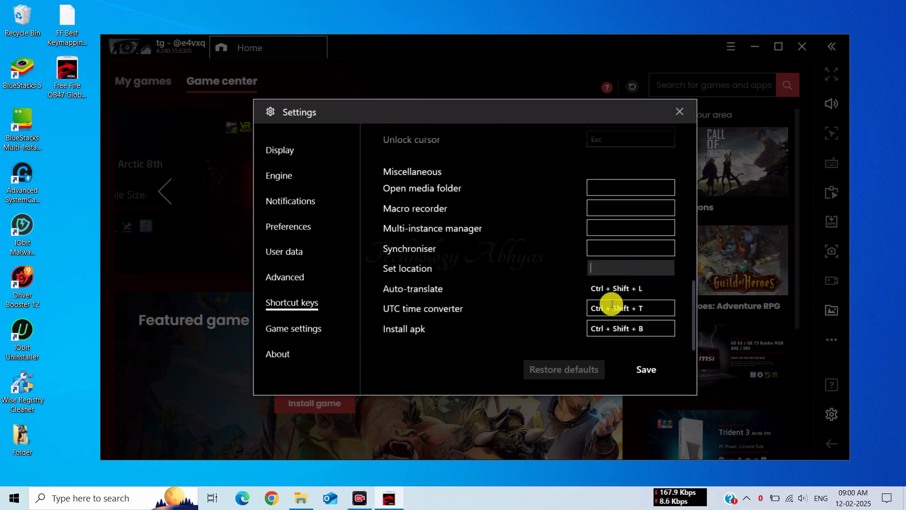
pyautogui.click(609, 289)
pyautogui.press('BackSpace')
pyautogui.click(610, 309)
pyautogui.press('BackSpace')
pyautogui.click(612, 327)
pyautogui.press('BackSpace')
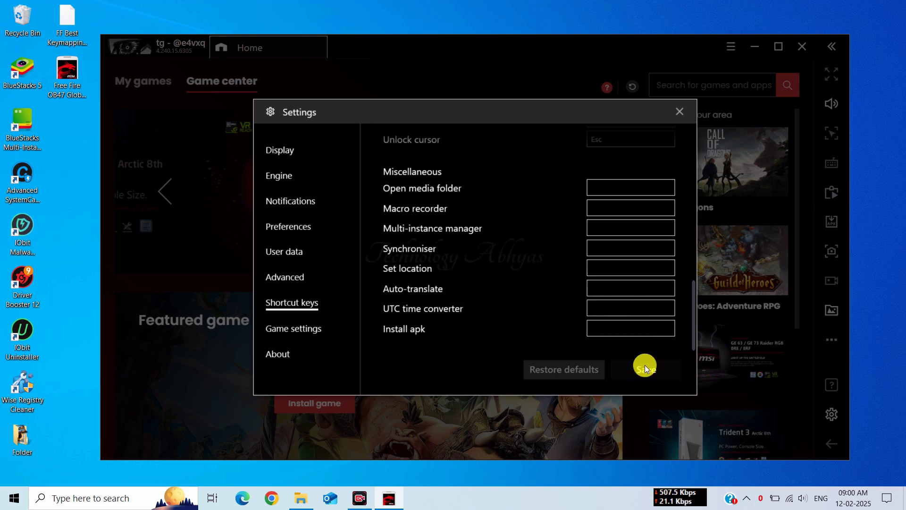
pyautogui.click(644, 368)
# Step: Set the cursor for all games to the plain white arrow and save the game settings
pyautogui.click(269, 329)
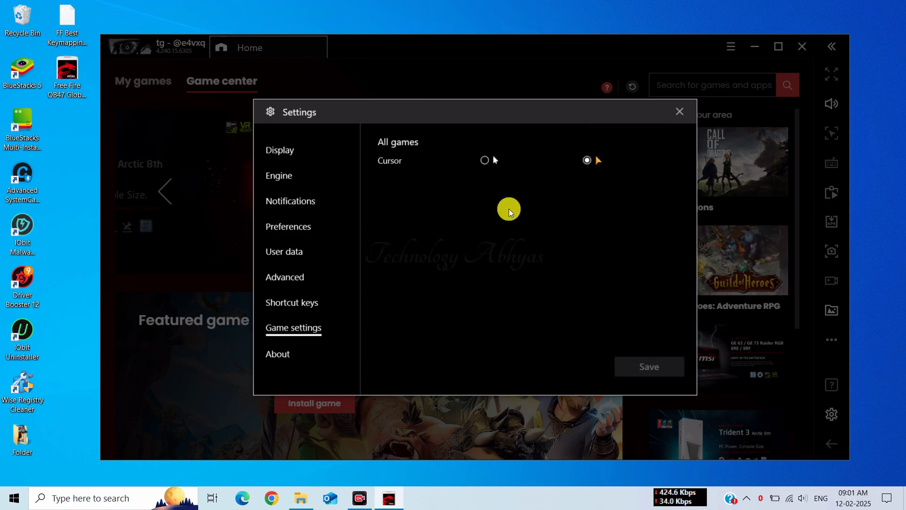
pyautogui.click(485, 161)
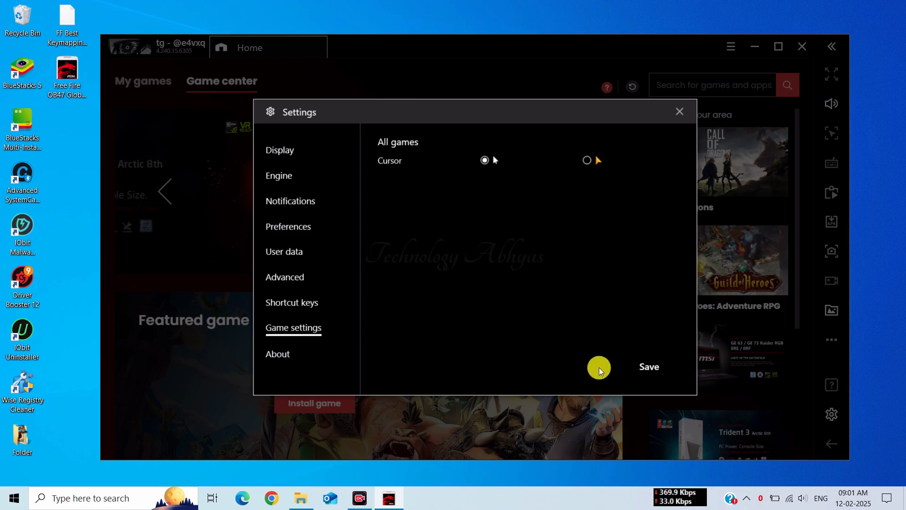
pyautogui.click(647, 367)
# Step: Check the emulator's About information, then close the settings and return to My games
pyautogui.click(280, 360)
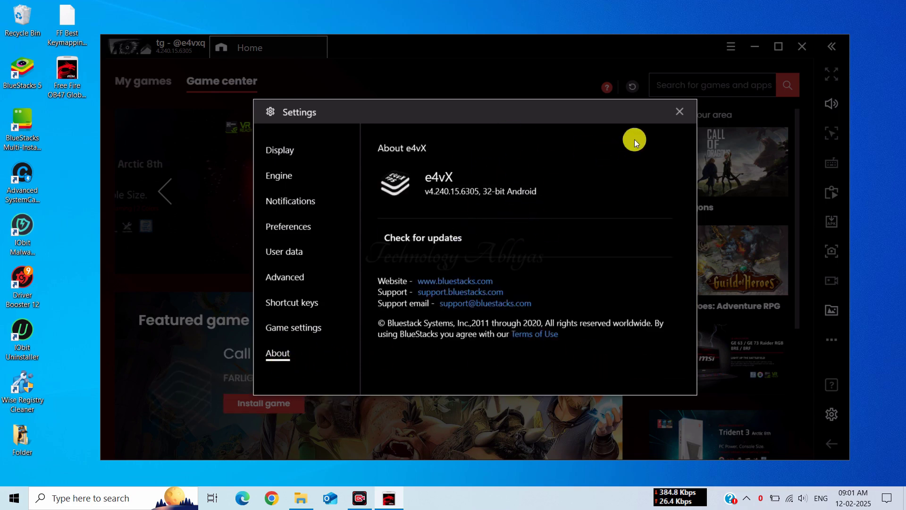
pyautogui.click(680, 111)
pyautogui.click(139, 80)
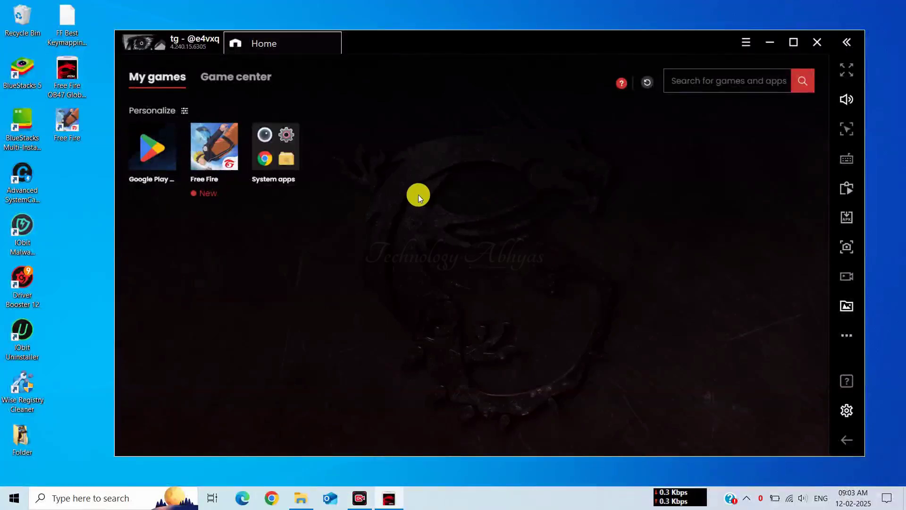
# Step: Start adding a Google account from the Accounts section of the emulator's Android Settings
pyautogui.click(251, 146)
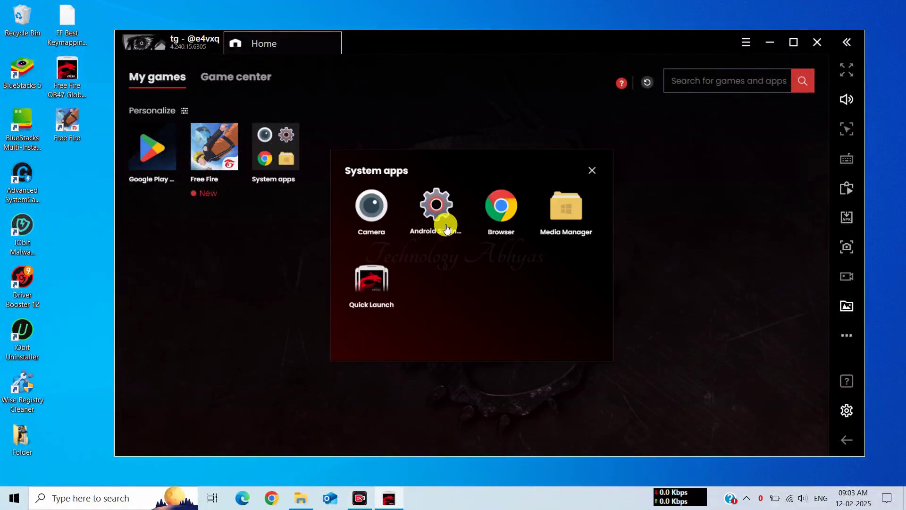
pyautogui.click(443, 224)
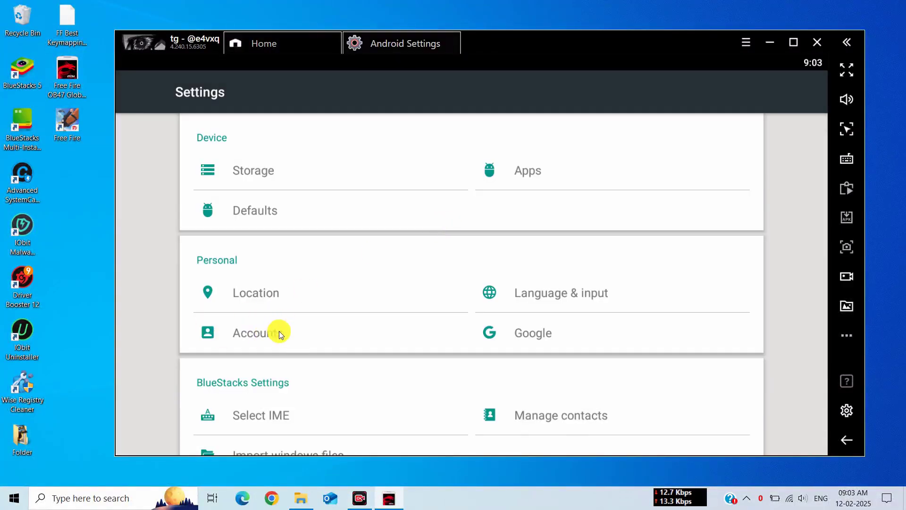
pyautogui.click(268, 337)
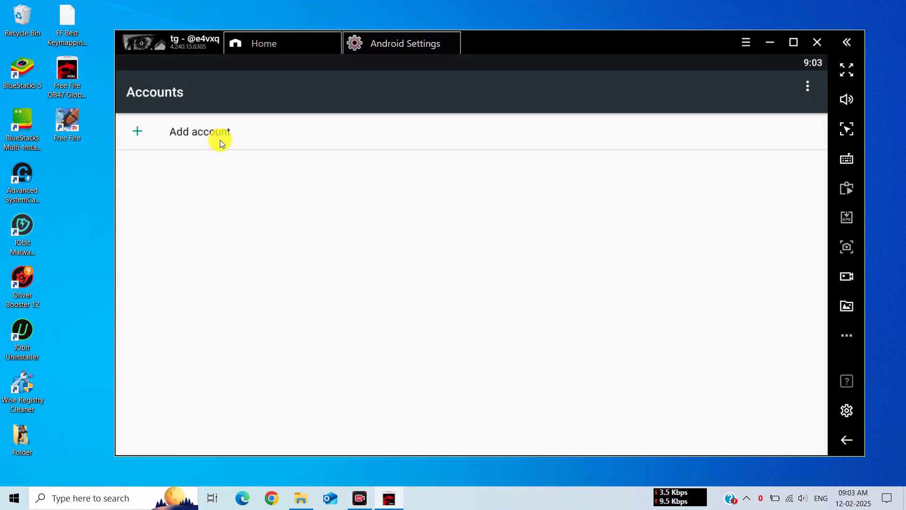
pyautogui.click(217, 135)
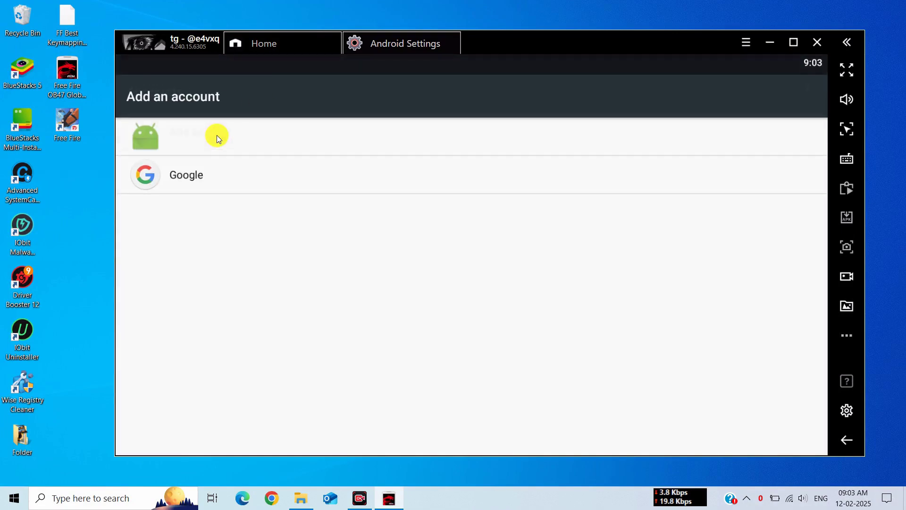
pyautogui.click(213, 175)
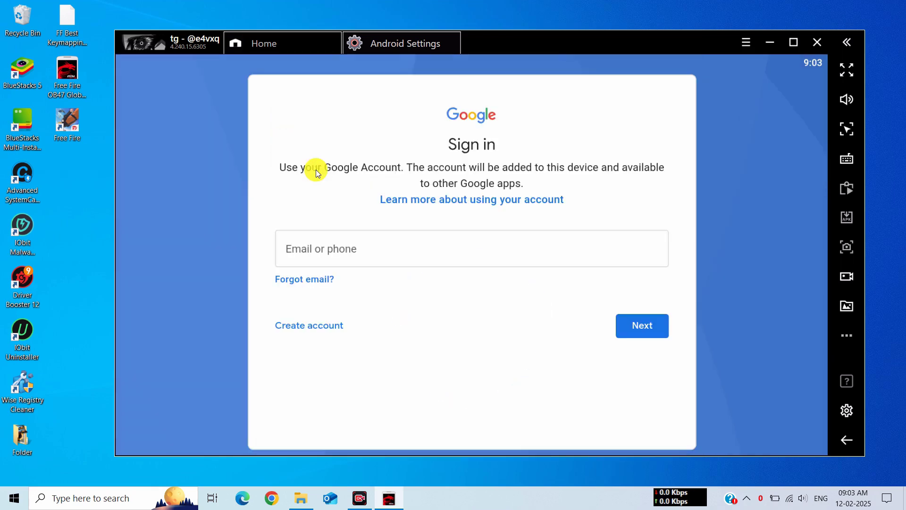
# Step: Sign in with the Google account's e-mail, accept the terms and Google Services settings, and close Android Settings
pyautogui.click(389, 239)
pyautogui.hotkey('ctrl', 'v')
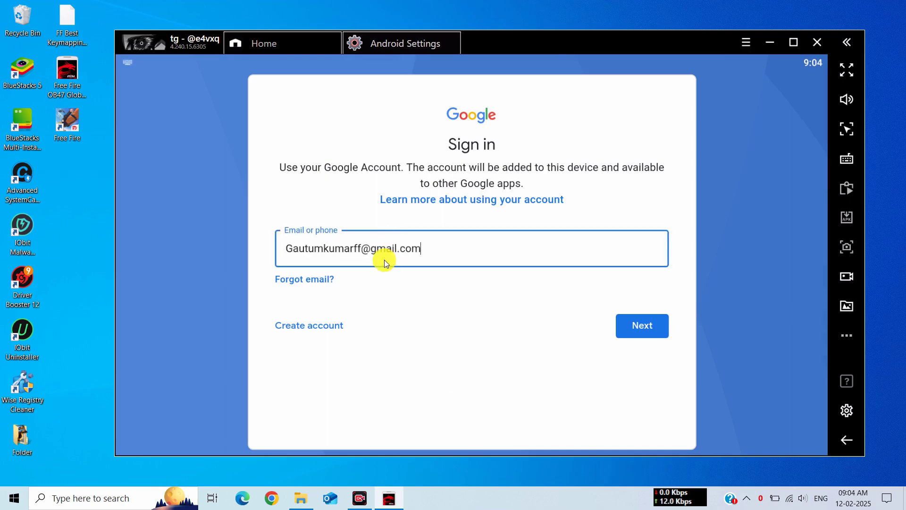
pyautogui.press('Return')
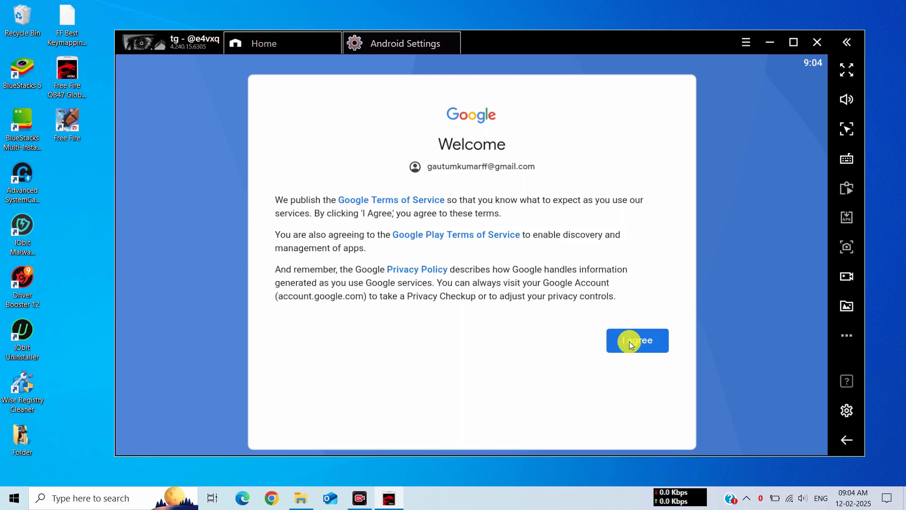
pyautogui.click(629, 341)
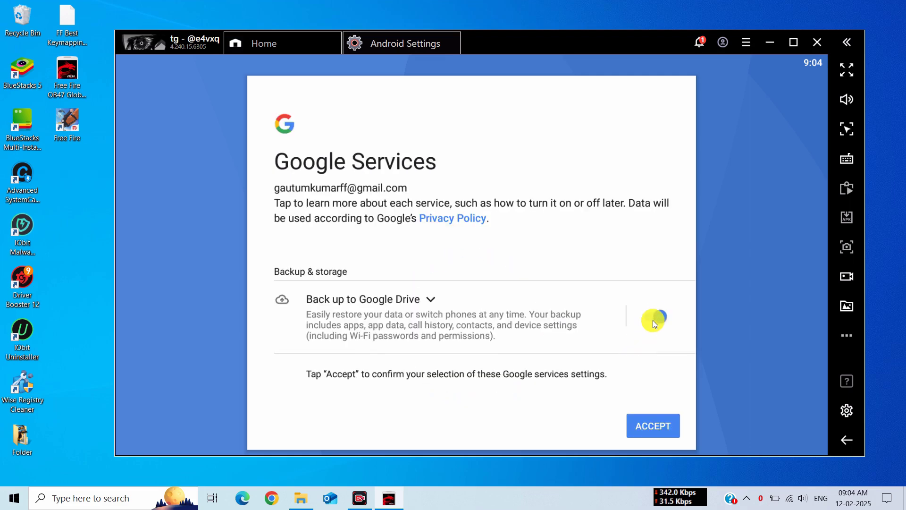
pyautogui.click(662, 434)
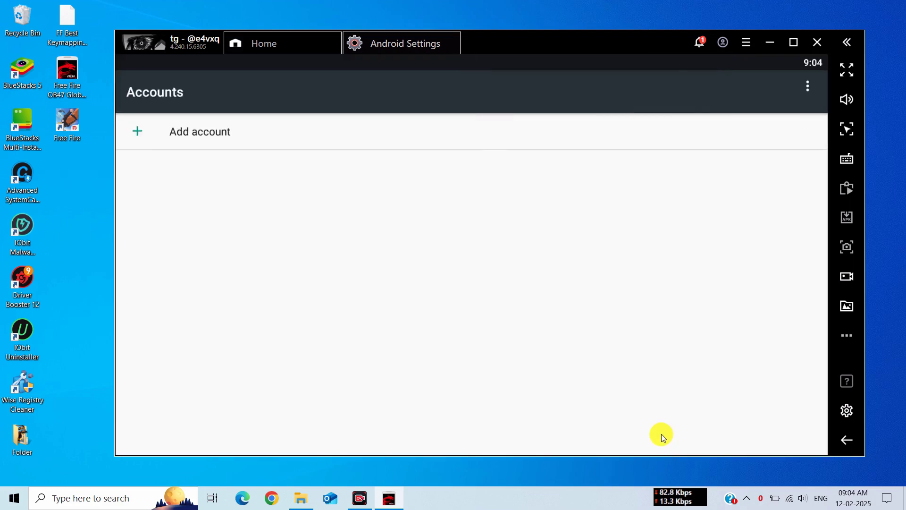
pyautogui.click(454, 40)
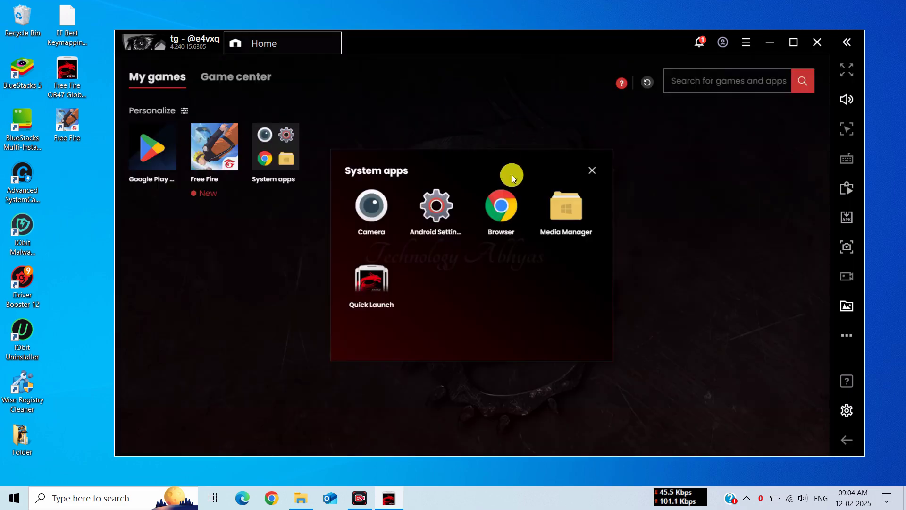
# Step: Search for "facebook login" in the emulator's system Browser and open the Facebook Login result
pyautogui.click(674, 250)
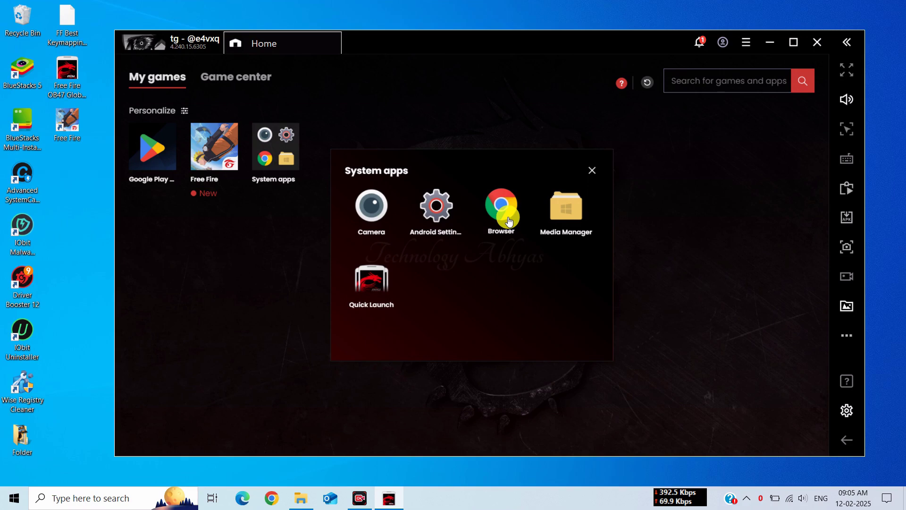
pyautogui.click(508, 220)
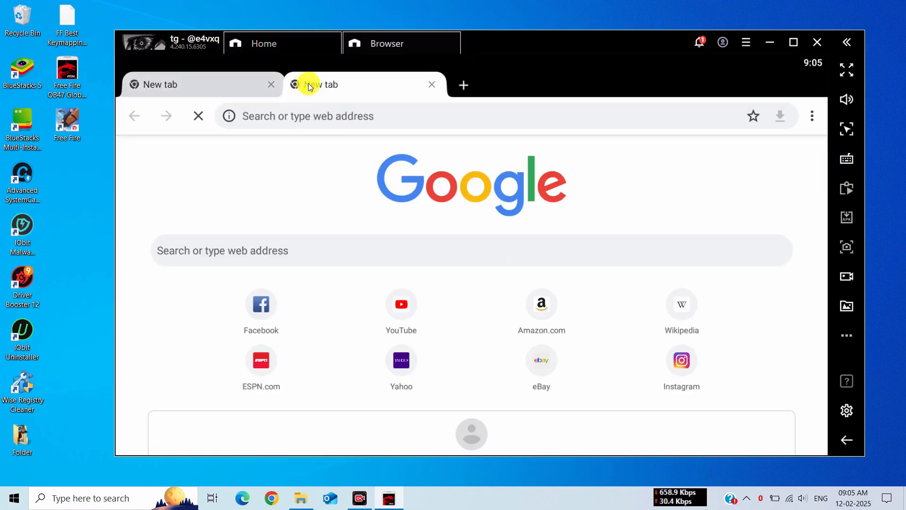
pyautogui.click(337, 116)
pyautogui.click(341, 123)
pyautogui.write('fac')
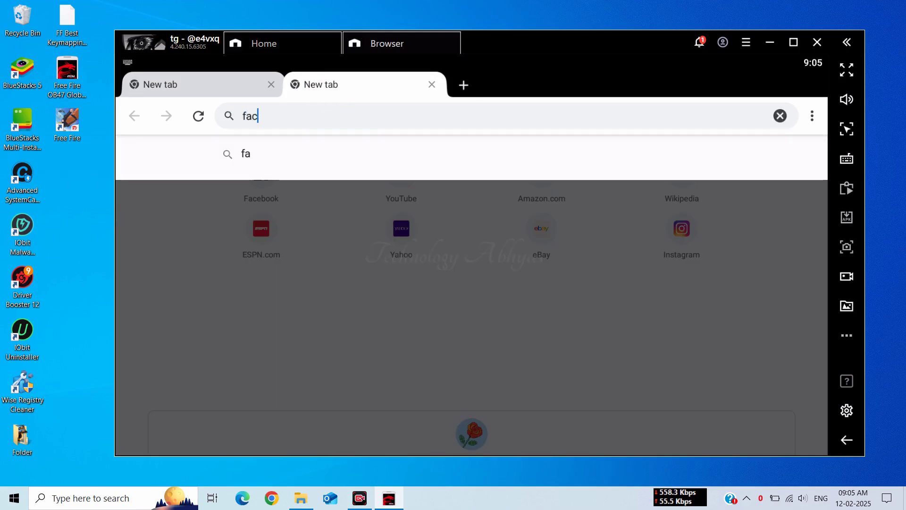
pyautogui.write('ebook login')
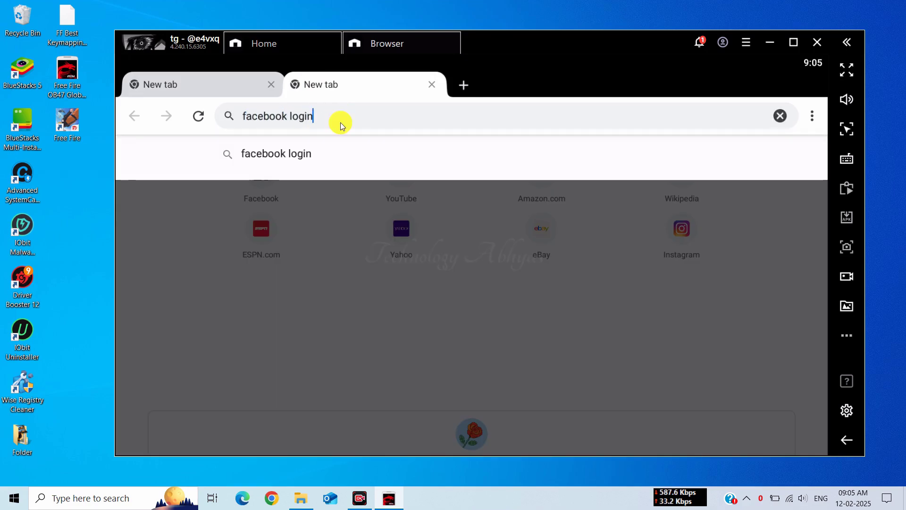
pyautogui.press('Return')
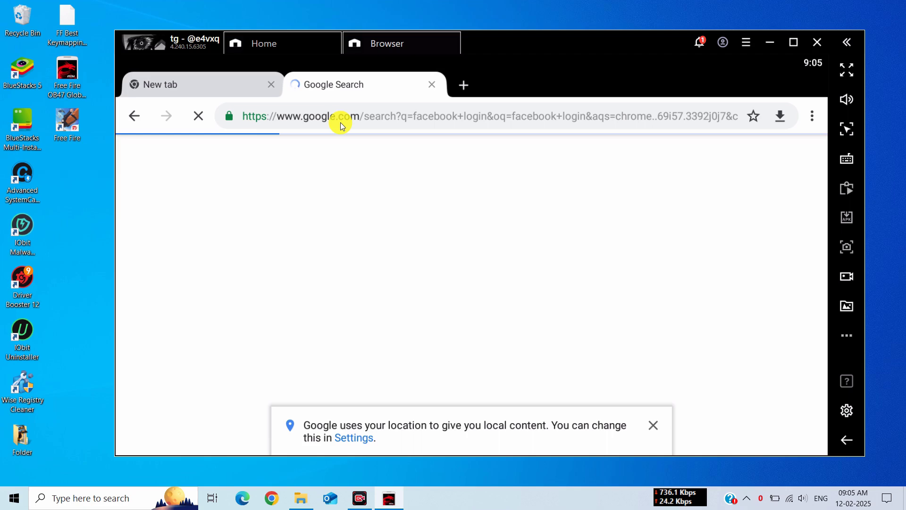
pyautogui.click(654, 426)
pyautogui.click(171, 325)
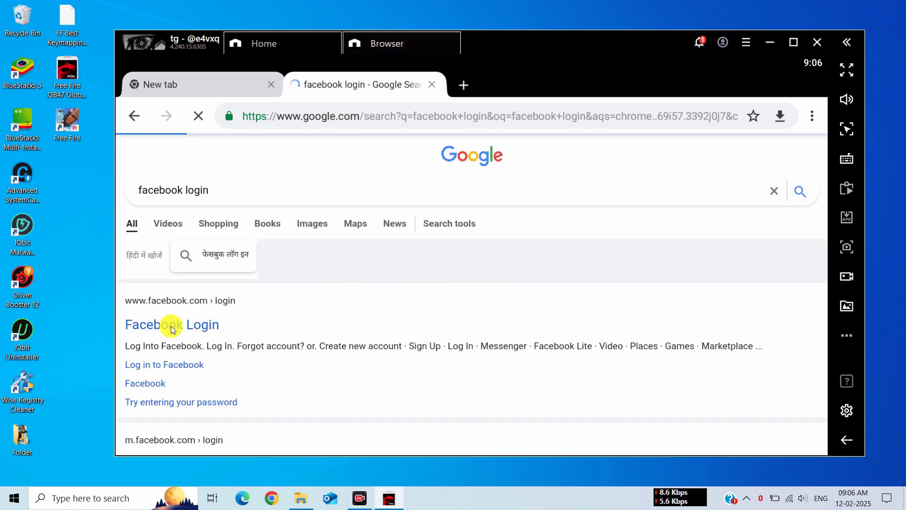